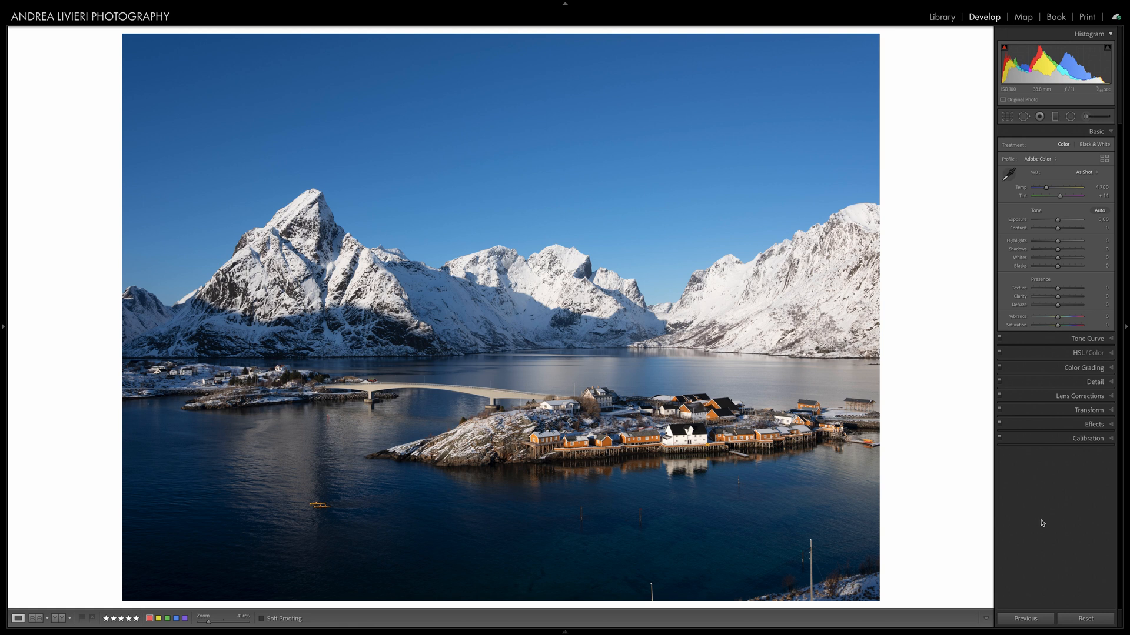
Crop the photo to a 2 x 1 aspect ratio, reposition the frame lower over the scene, and apply the crop
left_click(1010, 116)
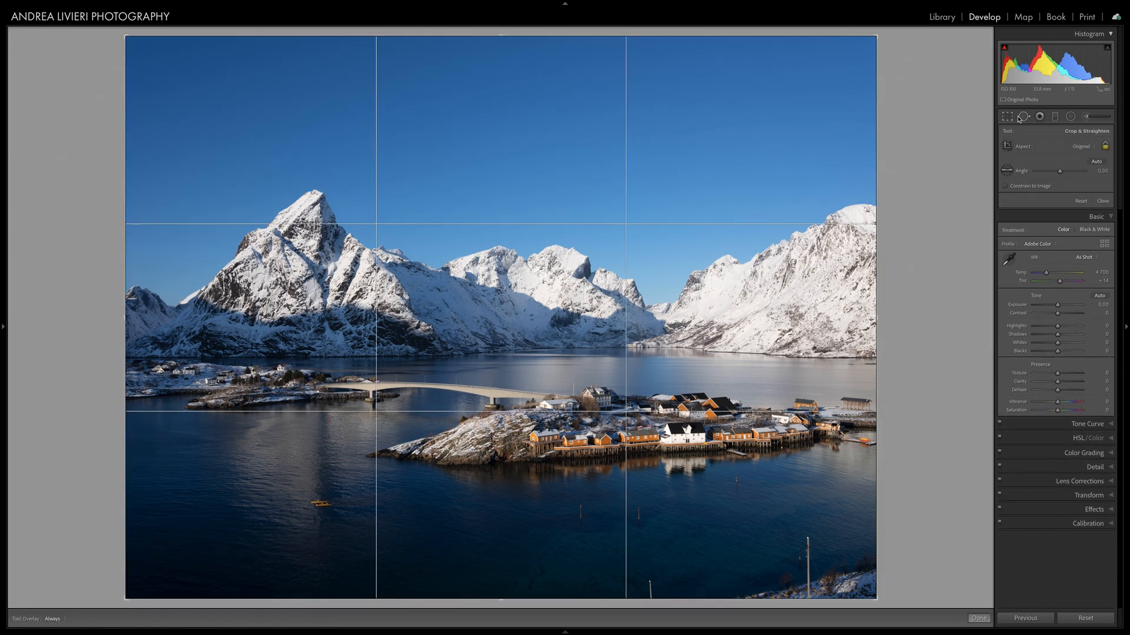
left_click(1089, 146)
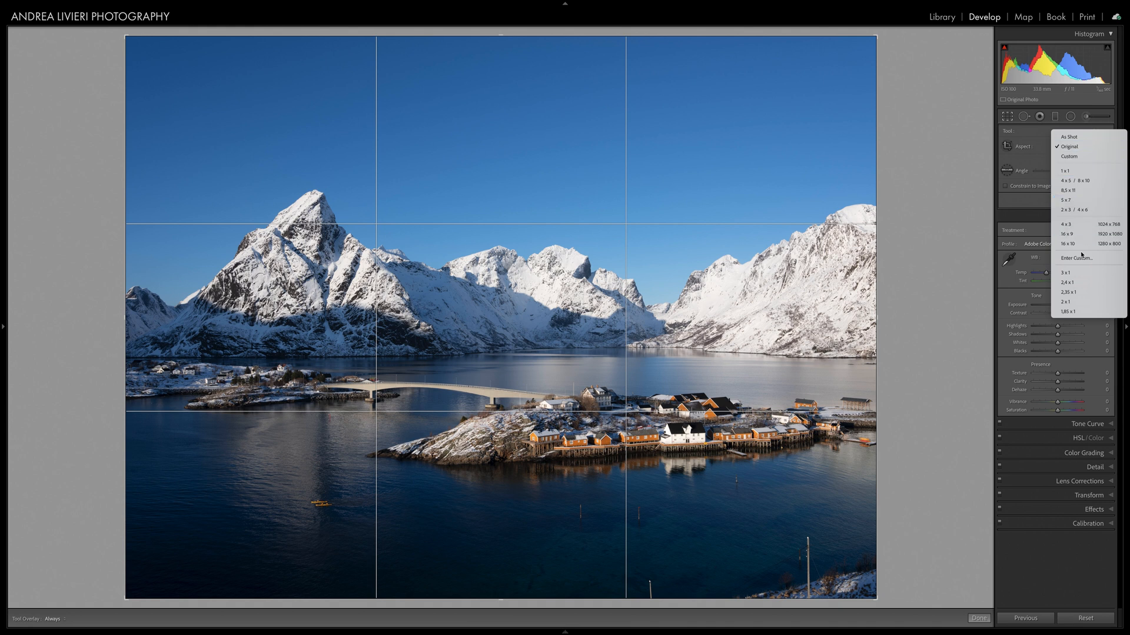
left_click(1083, 302)
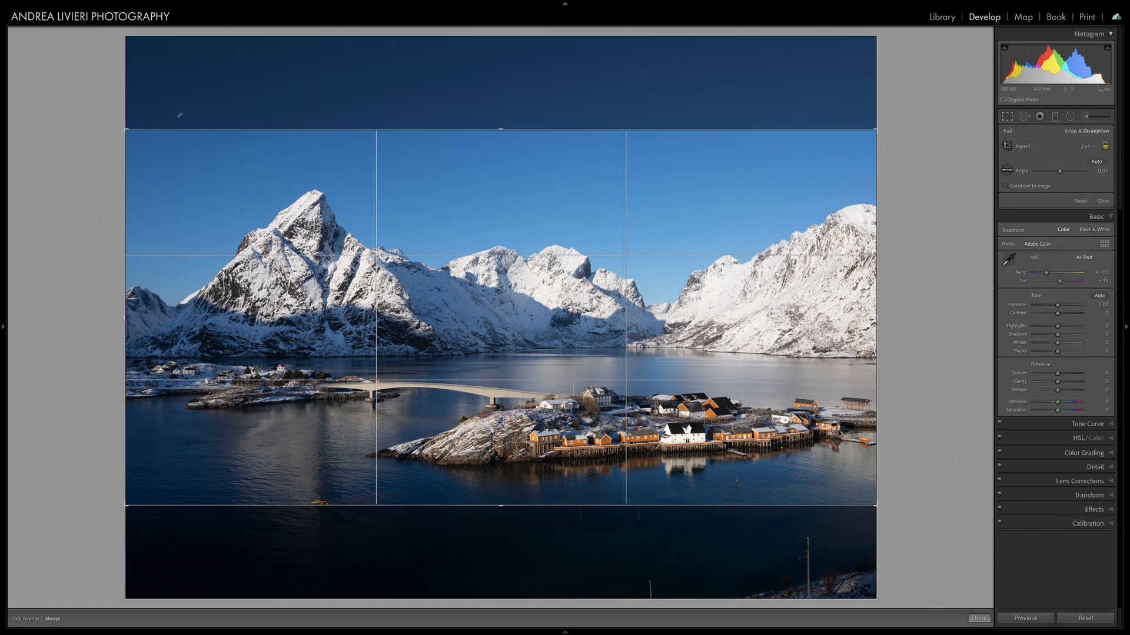
left_click_drag(697, 449, 697, 419)
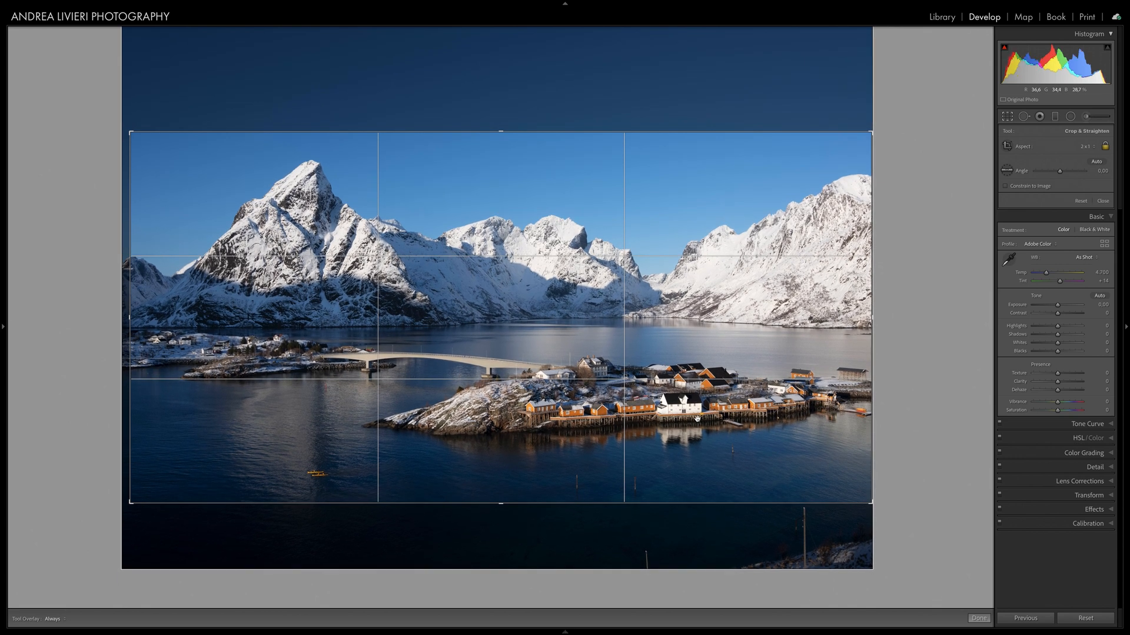
key("Return")
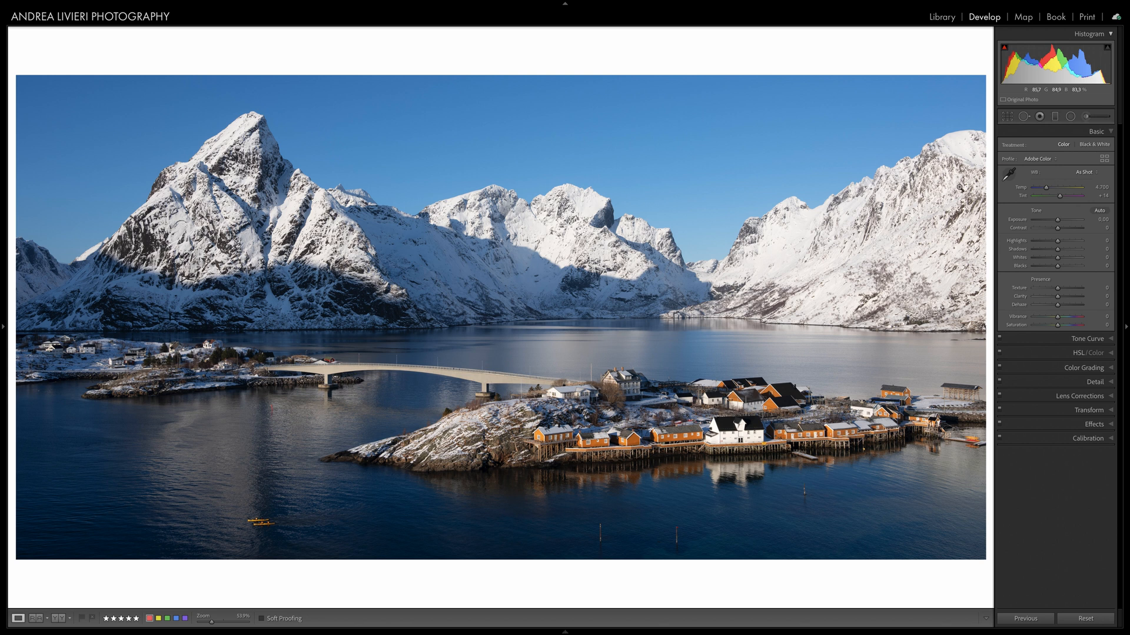
Enter a custom crop aspect ratio of 2 x 1, reselect the 2 x 1 ratio, and close the crop
left_click(1008, 116)
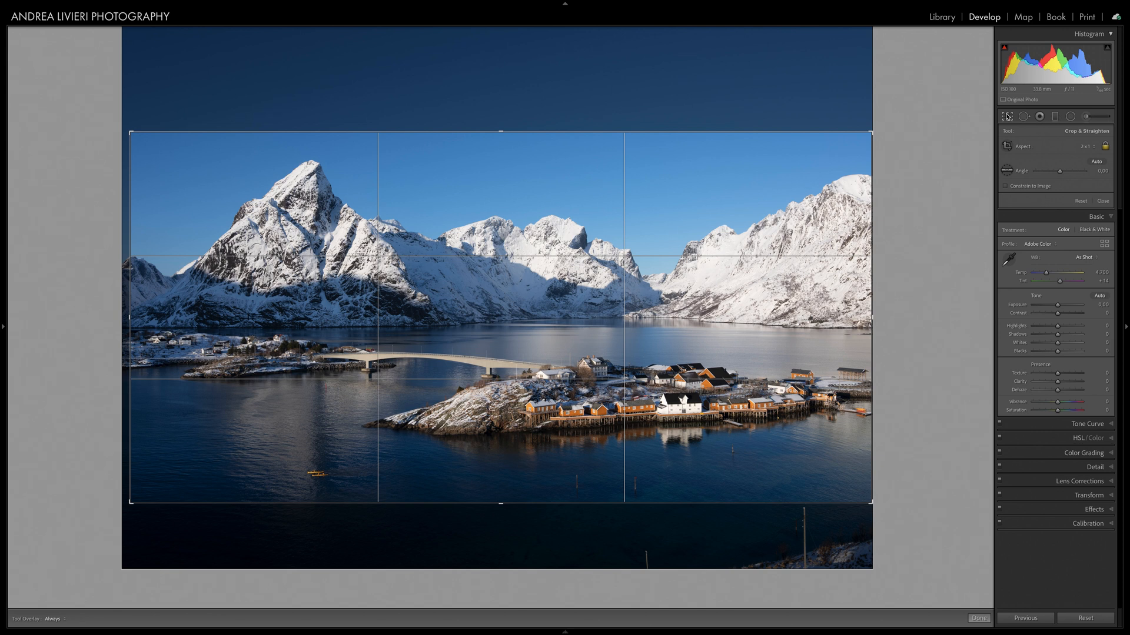
left_click(1085, 146)
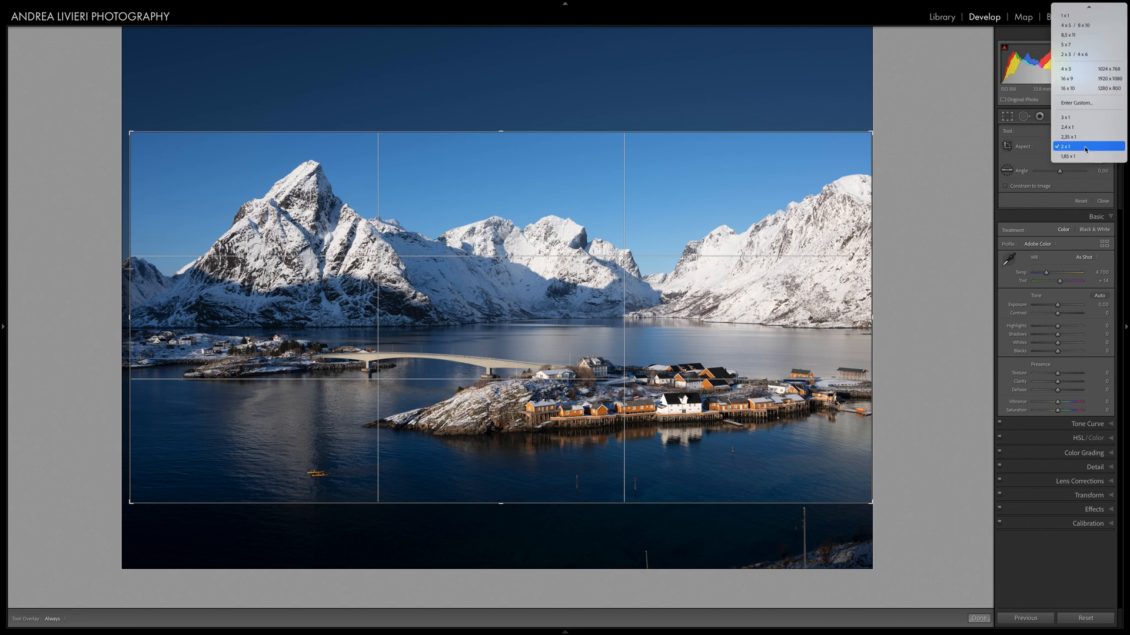
left_click(1094, 103)
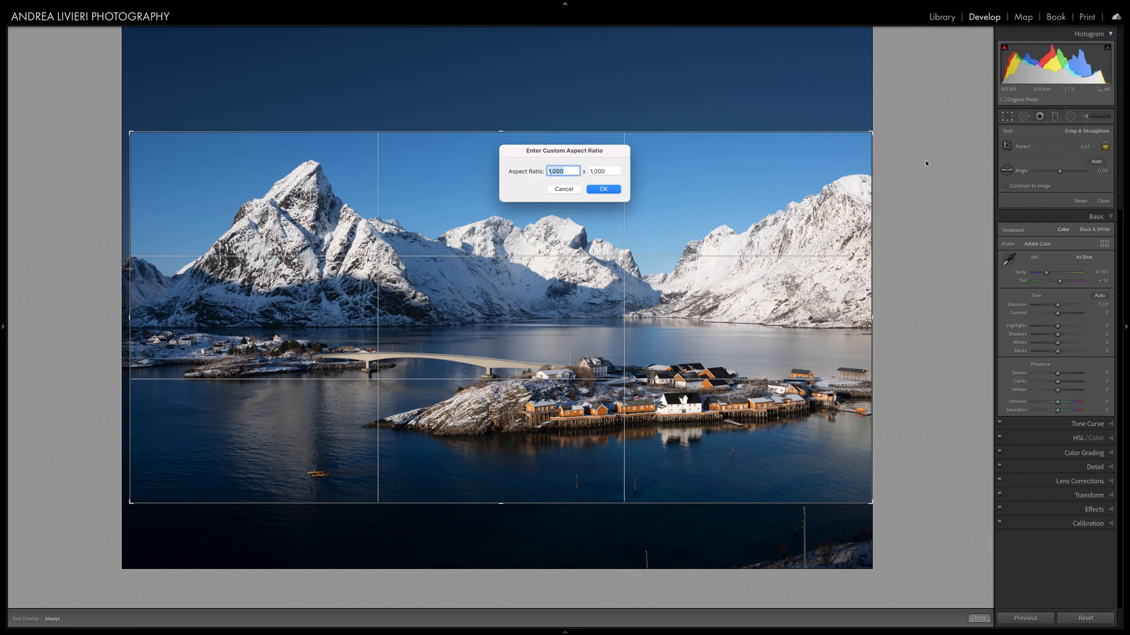
type("2")
left_click(608, 171)
left_click(604, 189)
left_click(1086, 146)
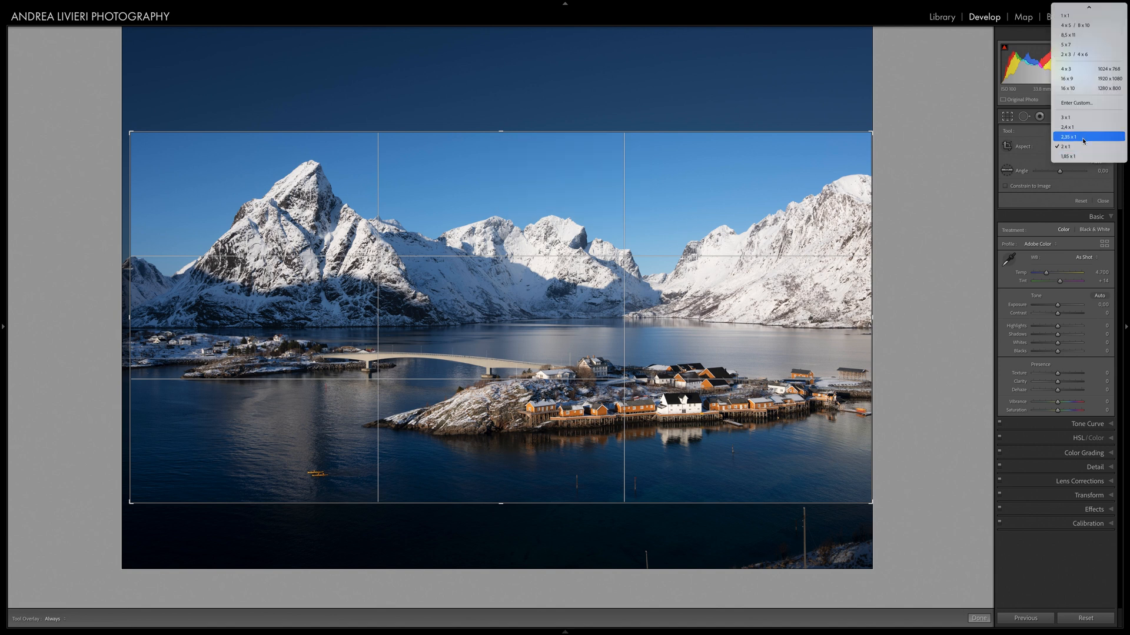
left_click(1083, 147)
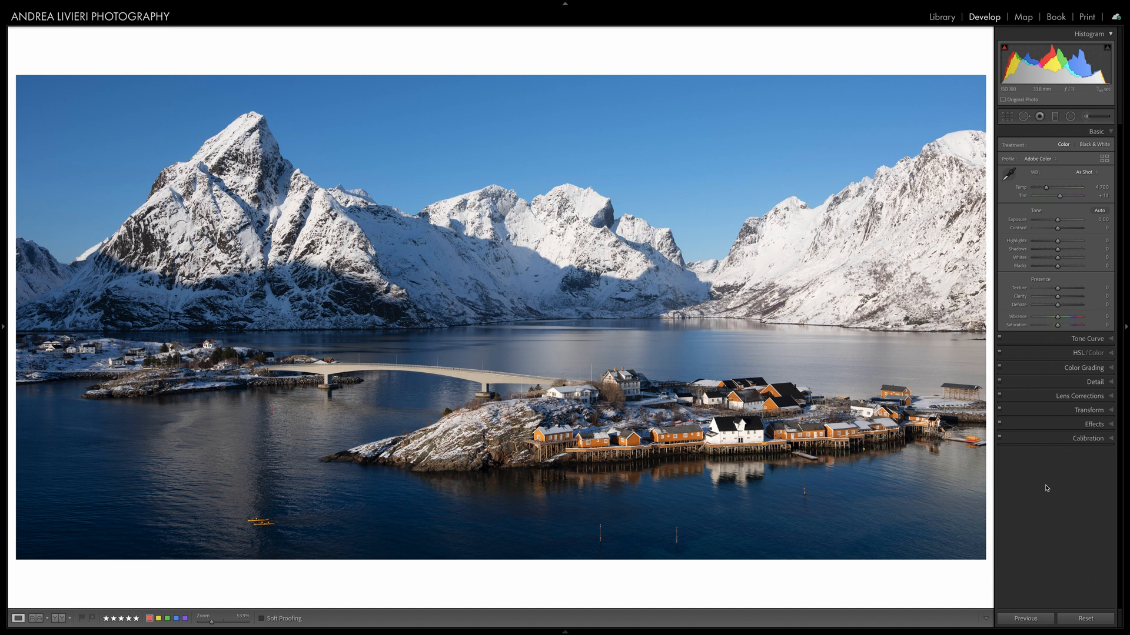
Remove the poles sticking out of the foreground water with Heal brush strokes
left_click(1023, 116)
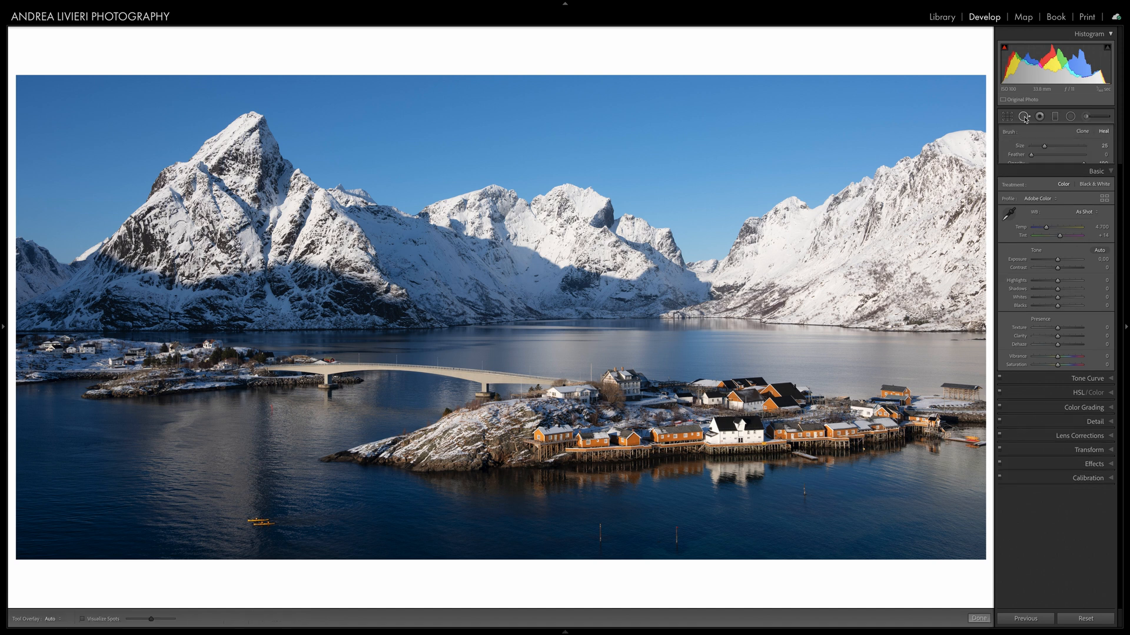
left_click_drag(803, 484, 804, 496)
left_click_drag(677, 527, 676, 540)
left_click_drag(600, 519, 600, 549)
left_click_drag(273, 408, 276, 446)
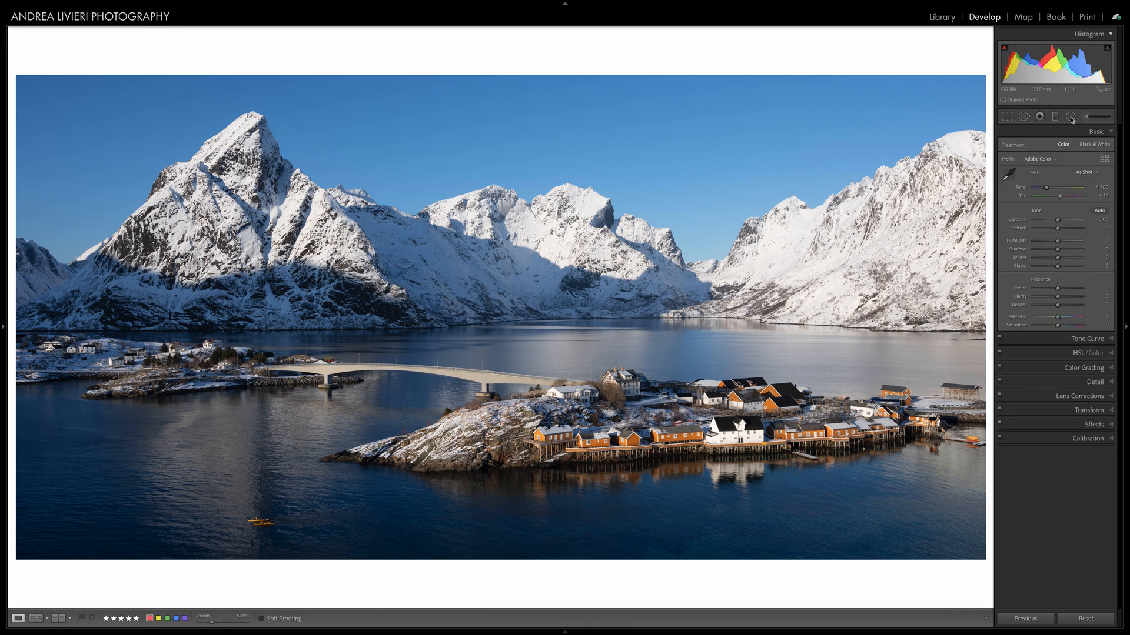
Draw a small radial filter over the red boat by the pier and limit it to the sampled boat color with a Color range mask, Amount 49
left_click(1071, 118)
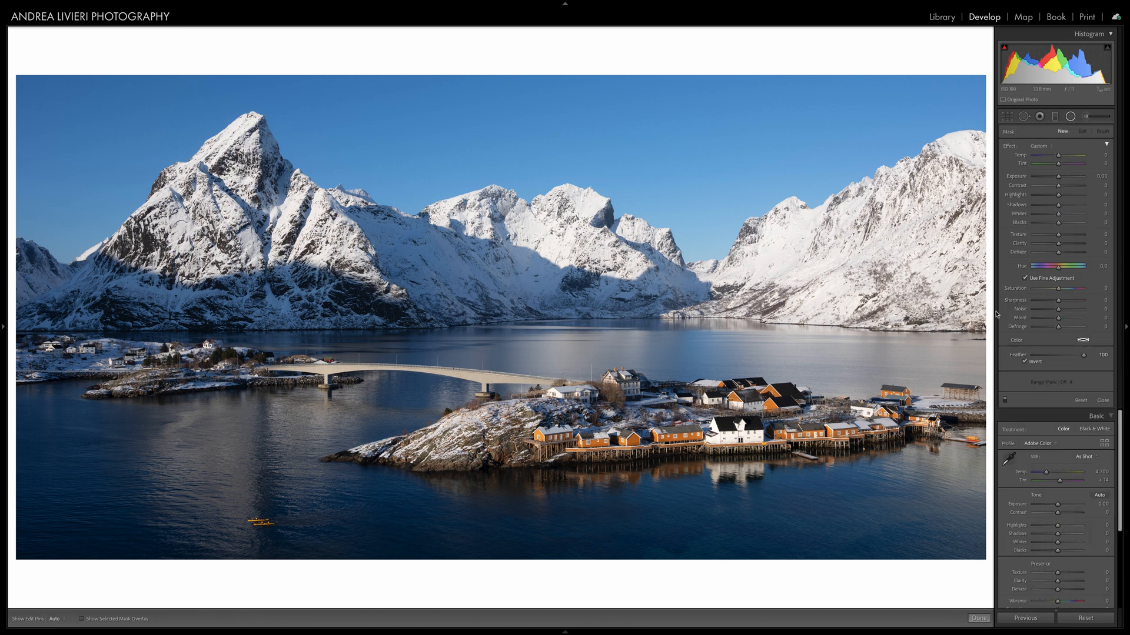
left_click_drag(965, 435, 977, 446)
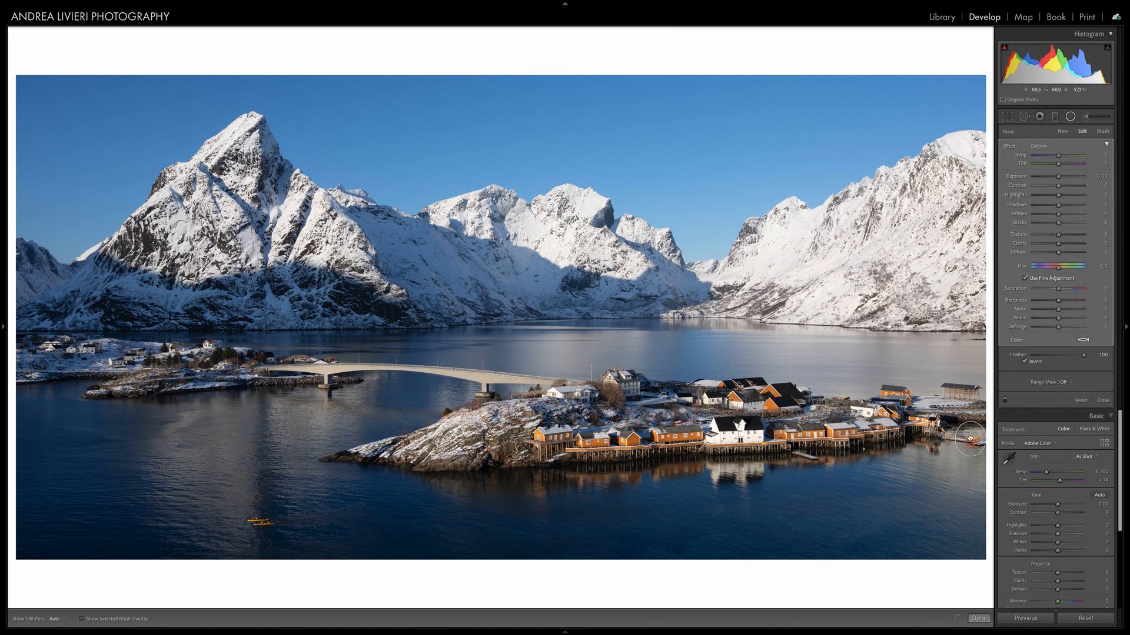
left_click(1065, 382)
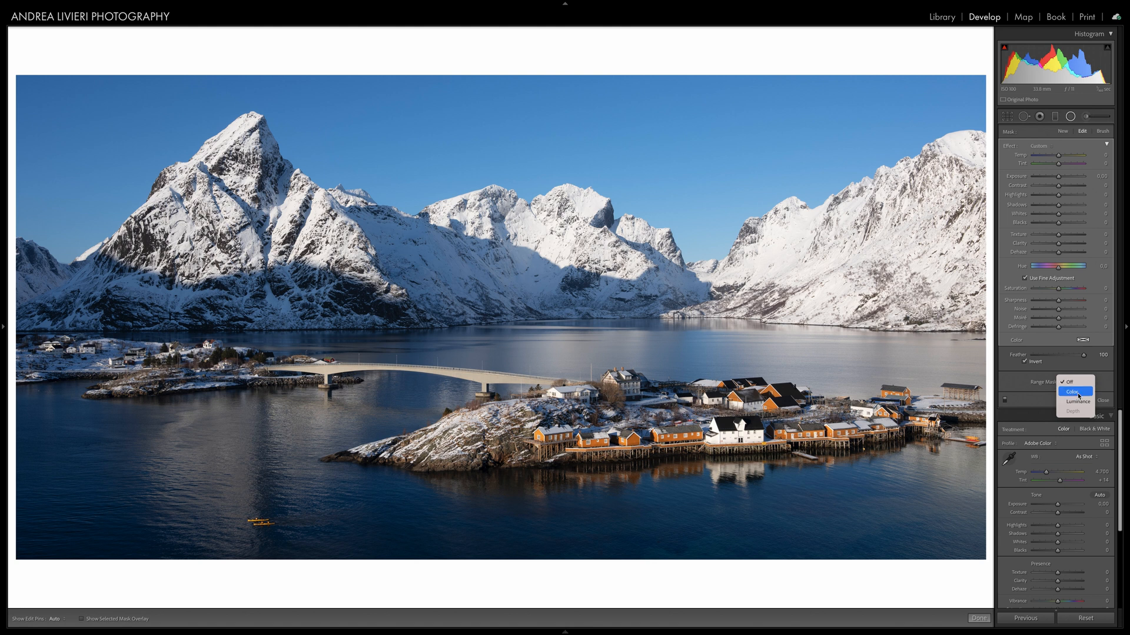
left_click(1079, 395)
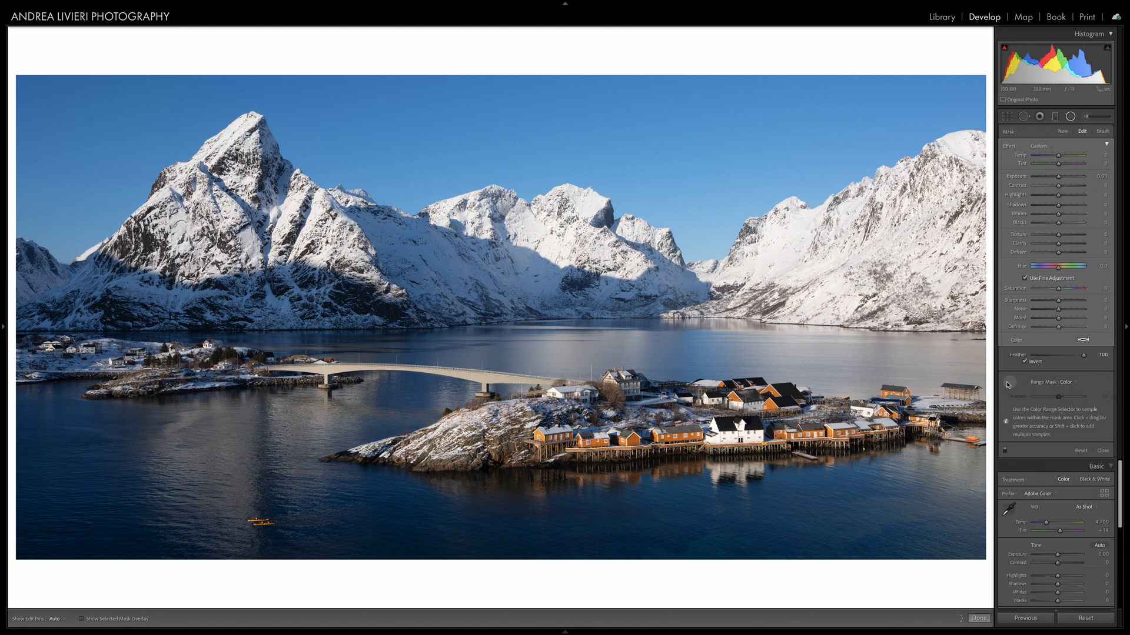
left_click(978, 434)
left_click_drag(1060, 399, 1058, 399)
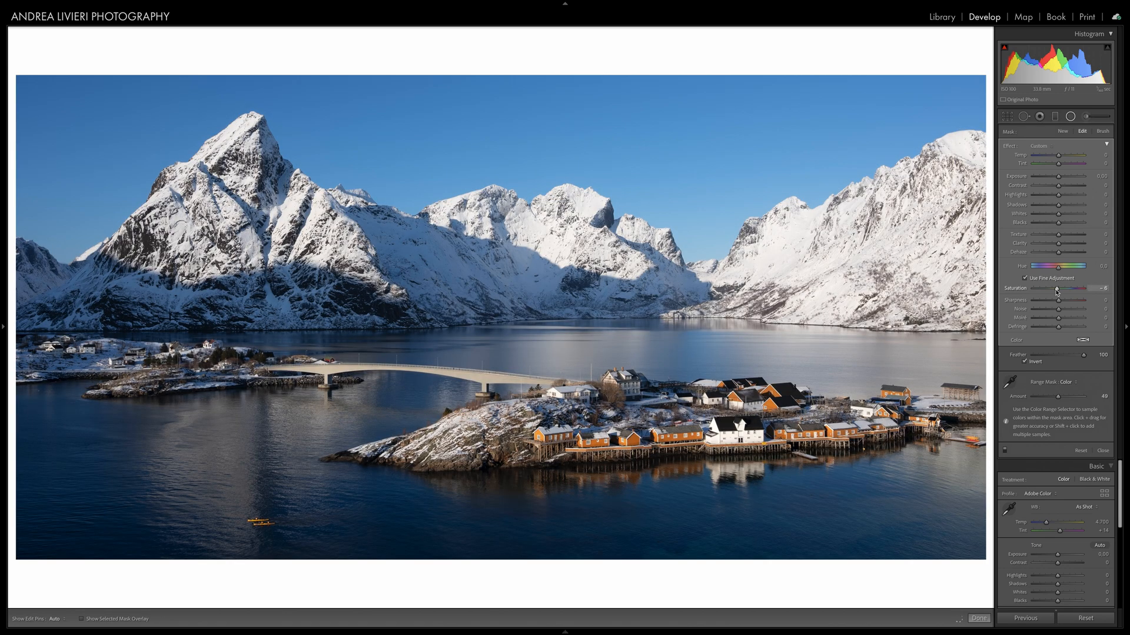
Lower the saturation and exposure of the radial filter over the red boat
left_click_drag(1058, 290, 1050, 291)
left_click_drag(1059, 177, 1055, 178)
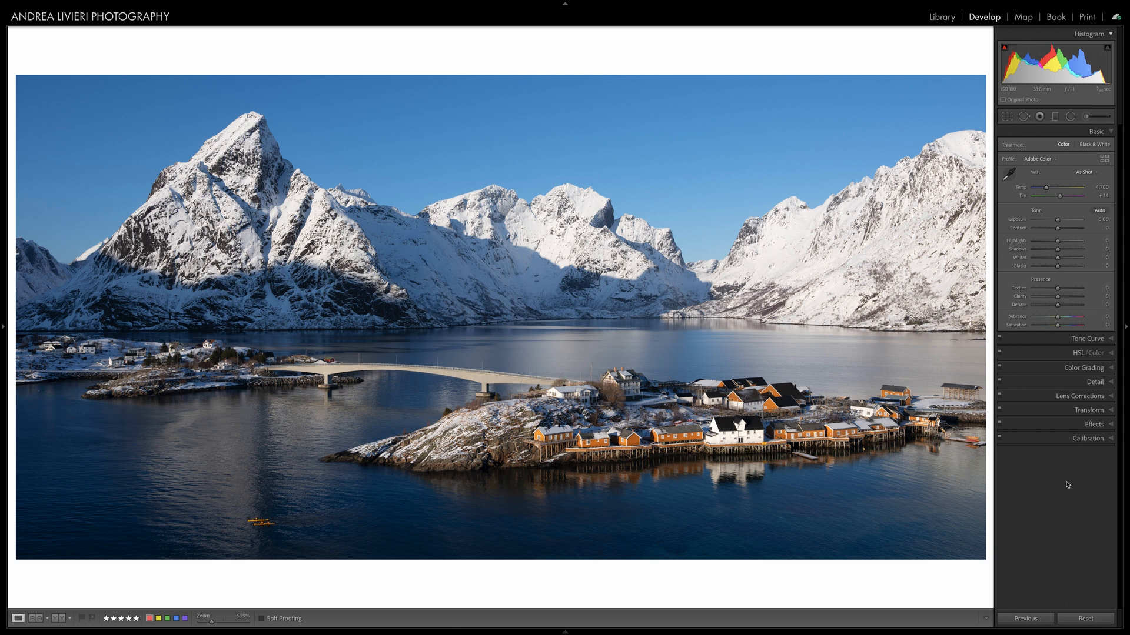
Check the profile and chromatic aberration settings of the lens corrections
left_click(1098, 396)
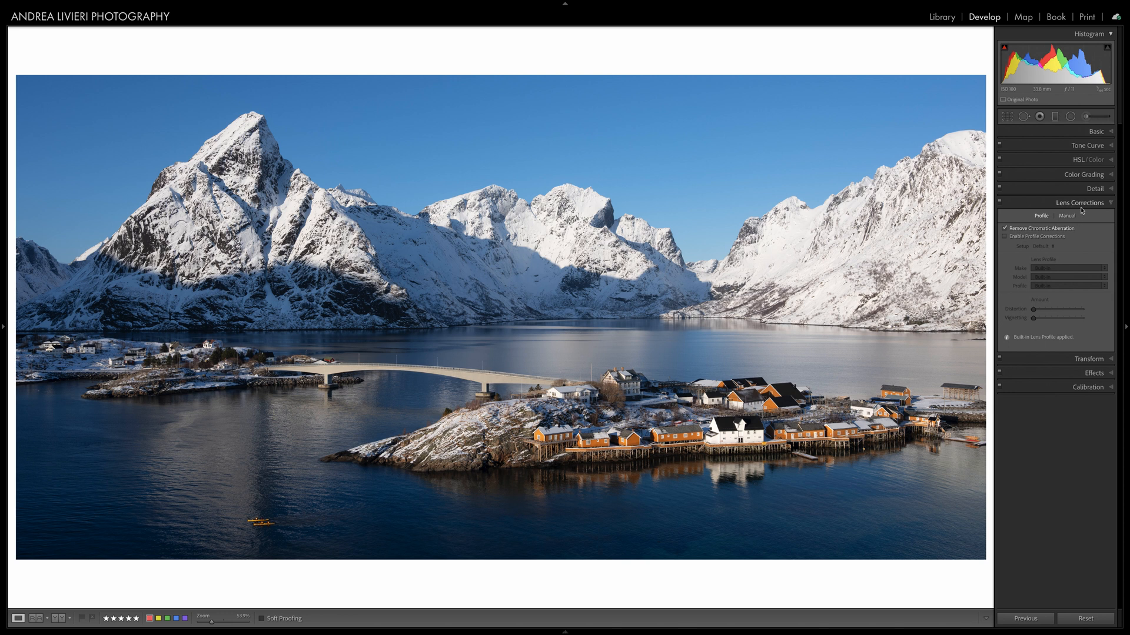
left_click(1086, 132)
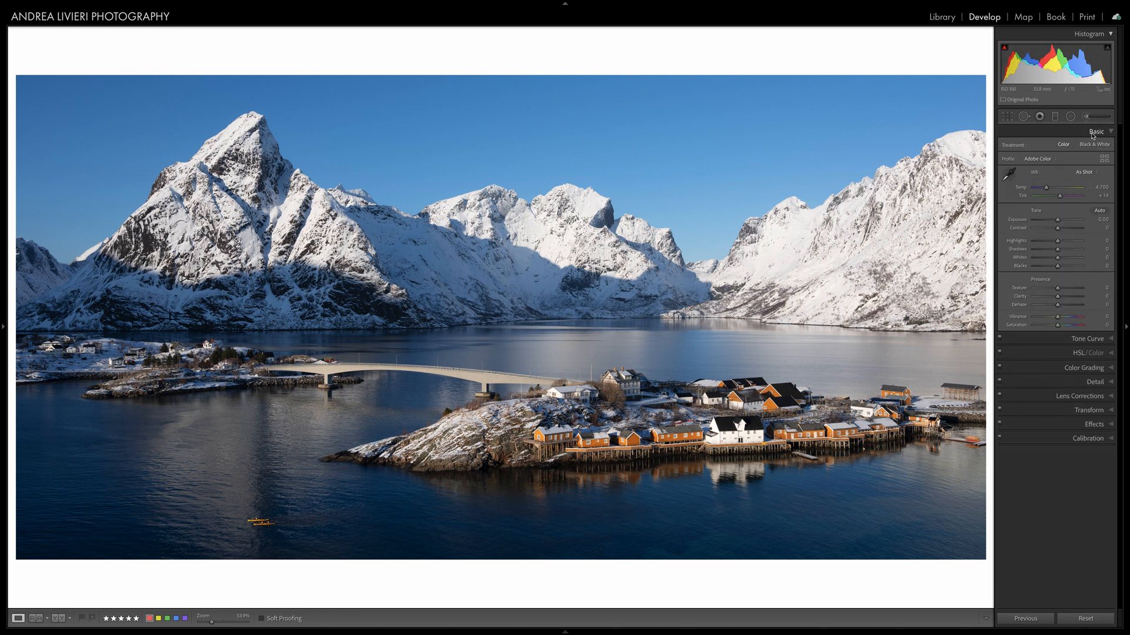
Compare the Camera Matching color profiles on the photo and apply Camera CLASSIC CHROME
left_click(1104, 160)
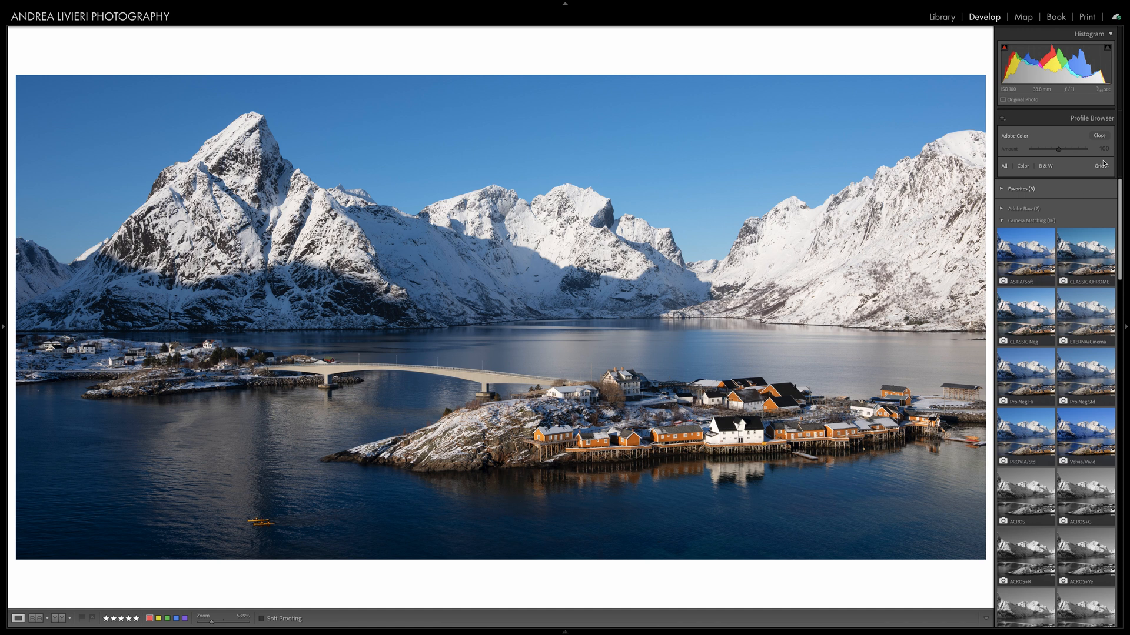
left_click(1036, 247)
left_click(1032, 334)
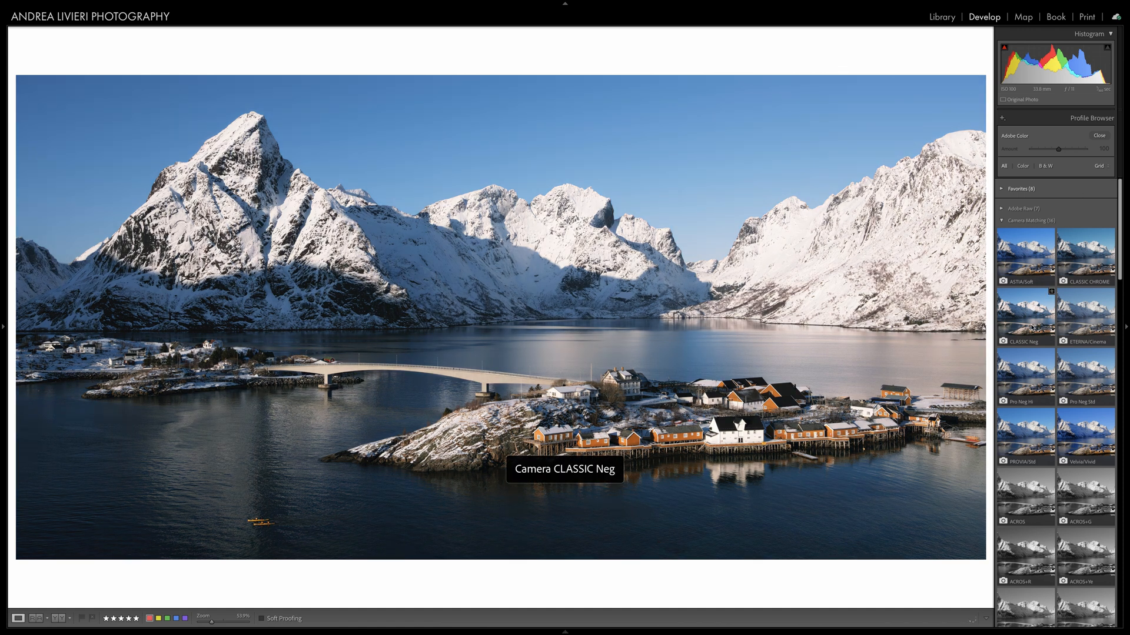
left_click(1027, 376)
left_click(1025, 429)
left_click(1084, 432)
left_click(1084, 377)
left_click(1086, 326)
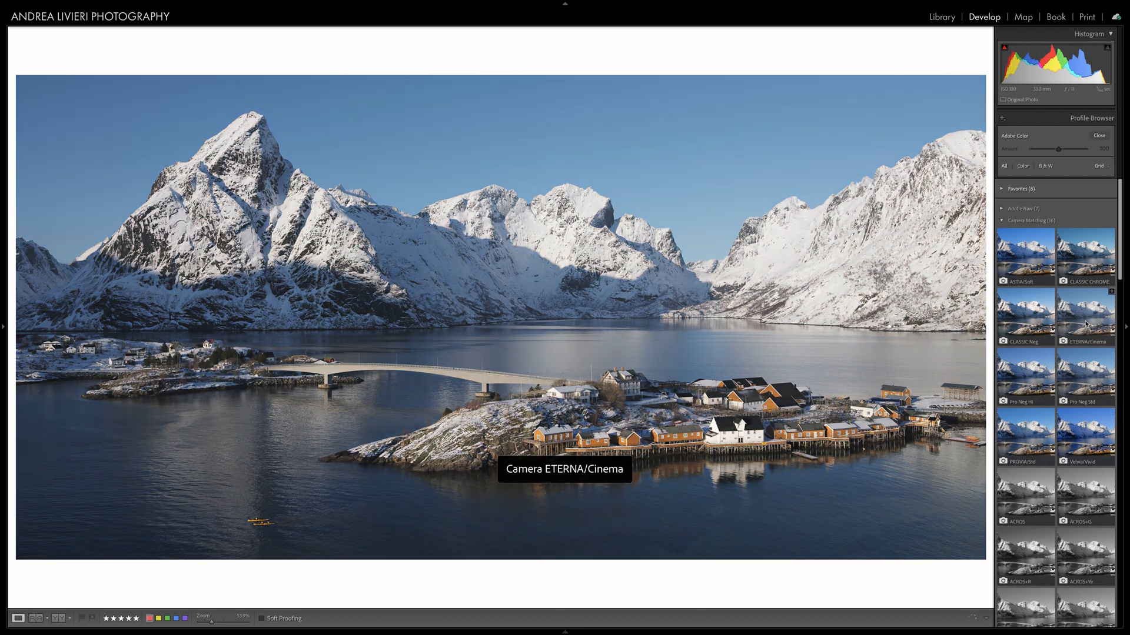
left_click(1086, 256)
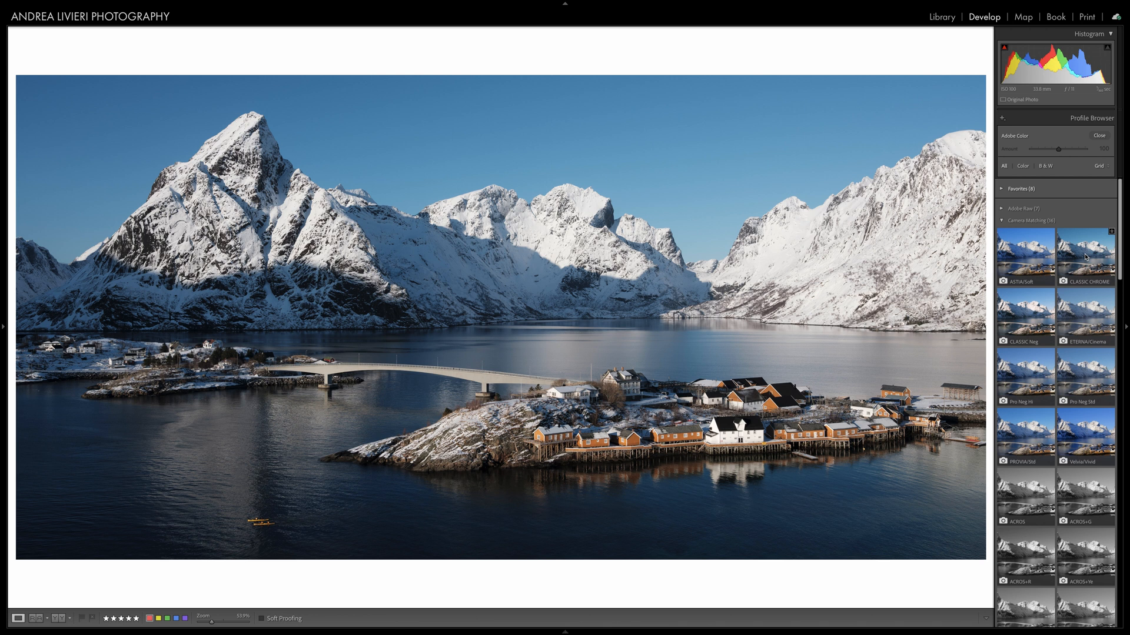
left_click(1085, 256)
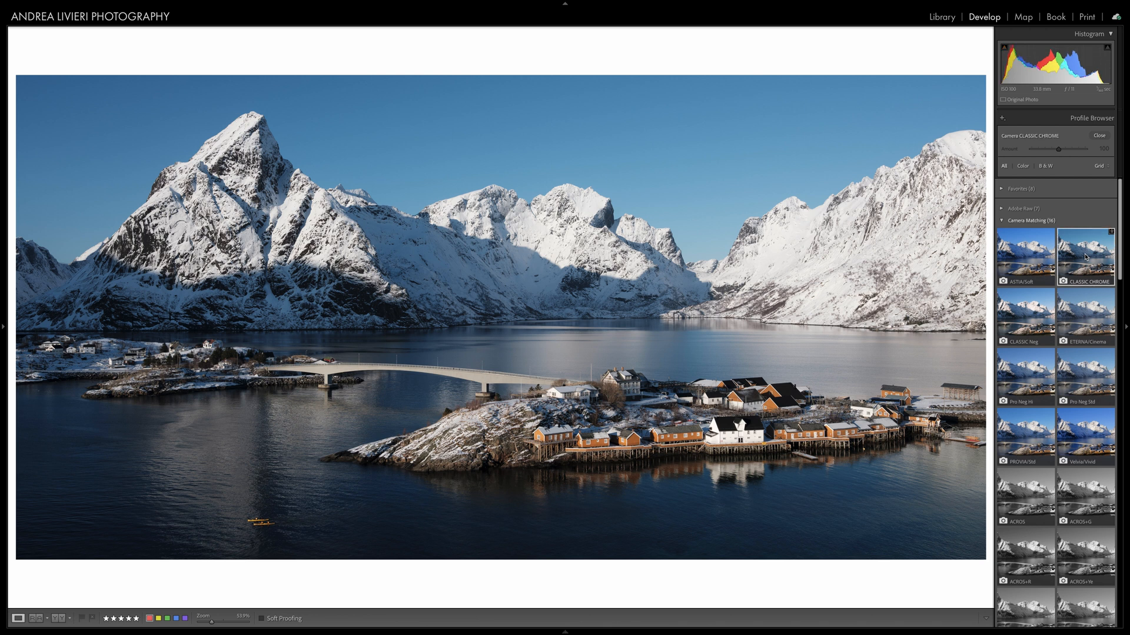
left_click(1100, 136)
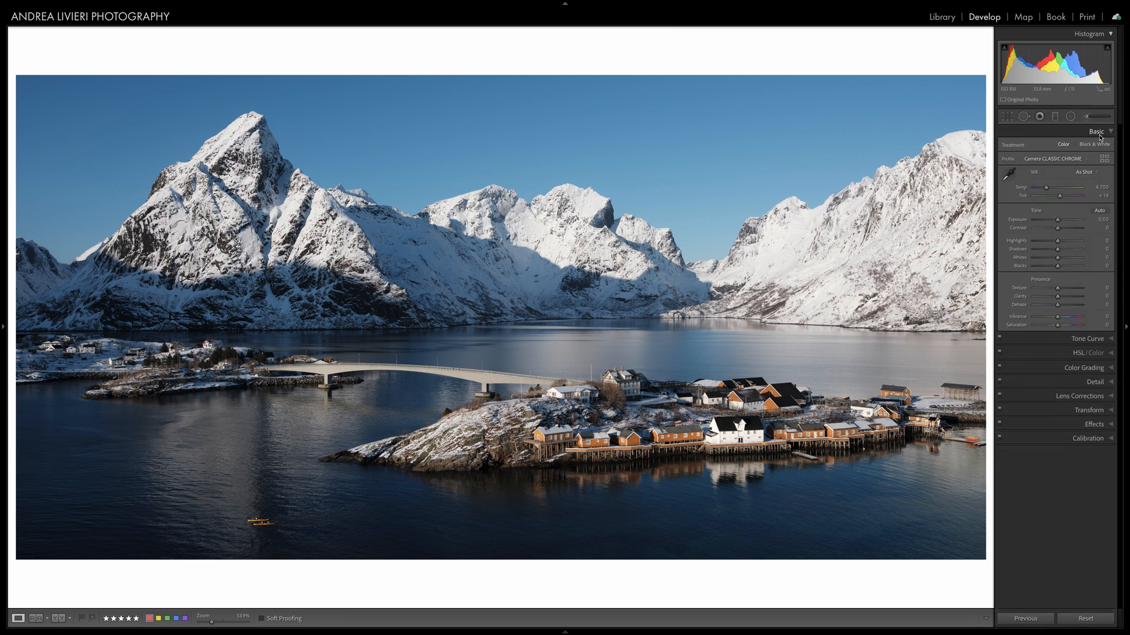
Set temperature to 4,930, exposure +0.15, contrast +41, highlights -96, shadows +68, whites +22, blacks +31 and clarity -10
left_click(1046, 189)
left_click_drag(1058, 219, 1056, 300)
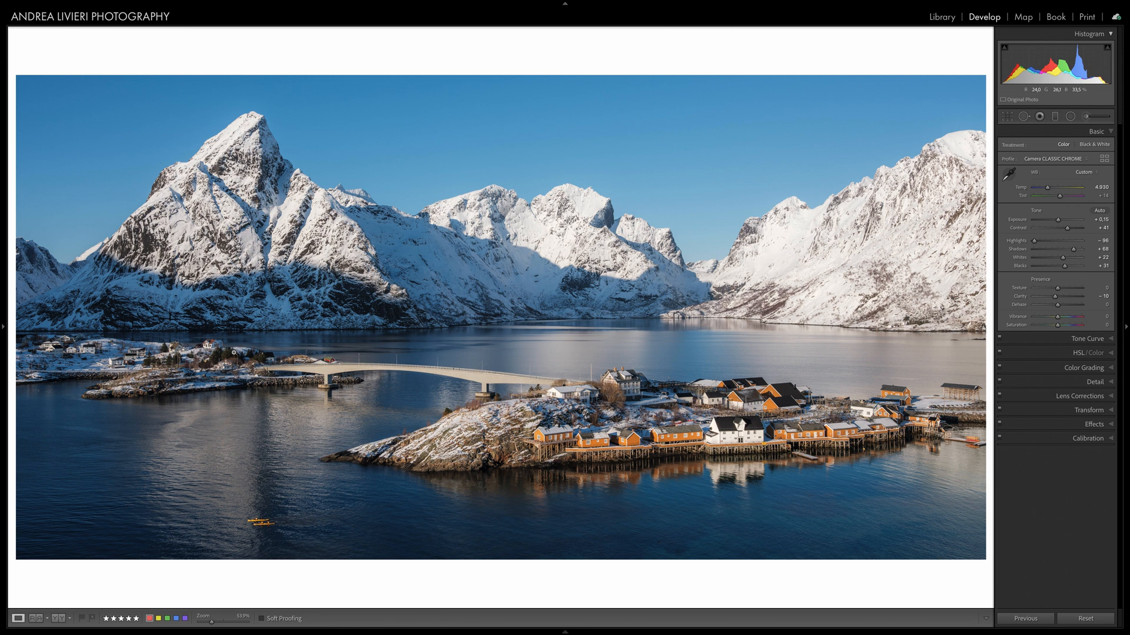
Try clarity at -100, return it to -10, and set texture to +9
left_click_drag(1054, 296, 1026, 300)
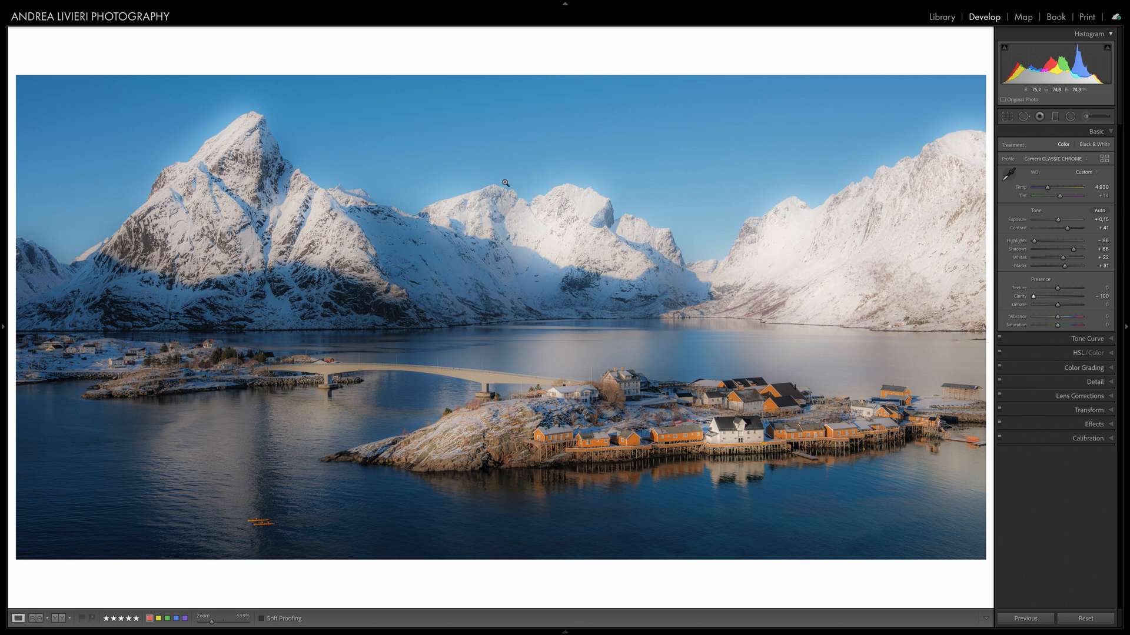
left_click_drag(1033, 300, 1058, 289)
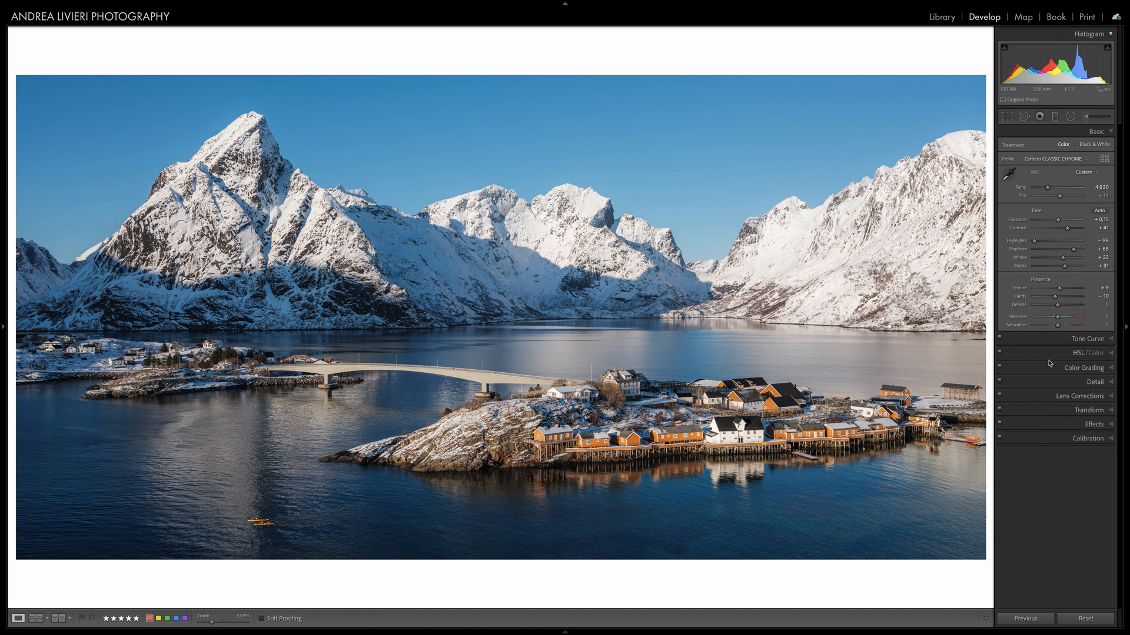
Desaturate the sky and water by setting HSL saturation to -63 for blue and -35 for aqua
left_click(1078, 354)
left_click(1038, 175)
mouse_move(1061, 240)
left_mouse_down()
mouse_move(1042, 241)
mouse_move(1050, 233)
left_mouse_up()
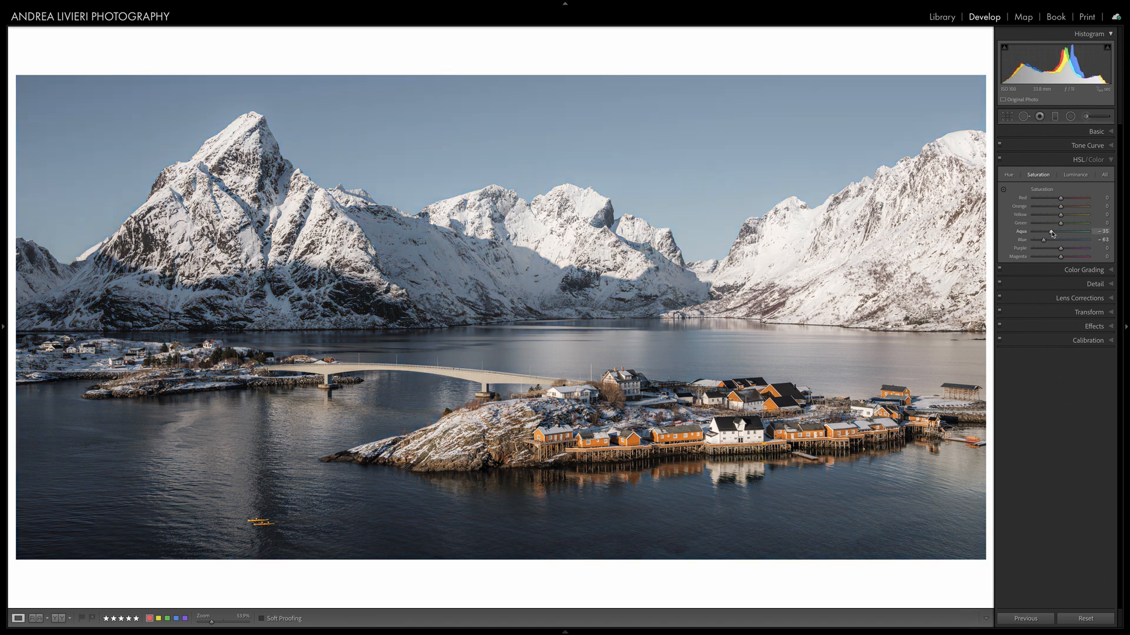
Raise a highlight point on the tone curve to input 183, output 192, and anchor the midtones with a second point
left_click(1084, 145)
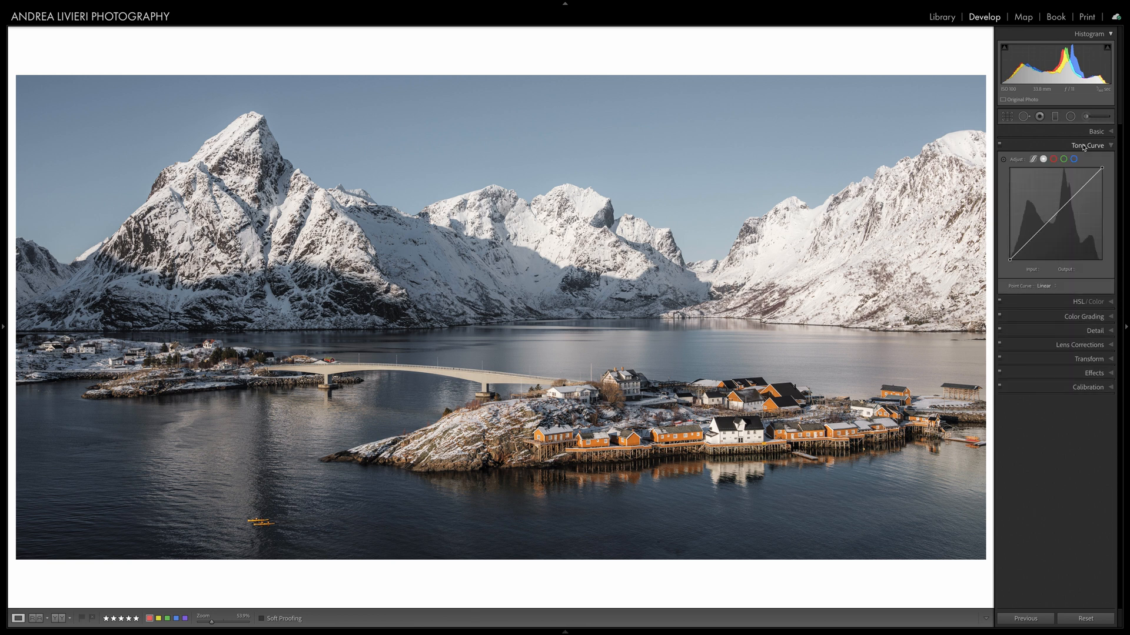
left_click(1078, 193)
left_click_drag(1078, 192, 1075, 191)
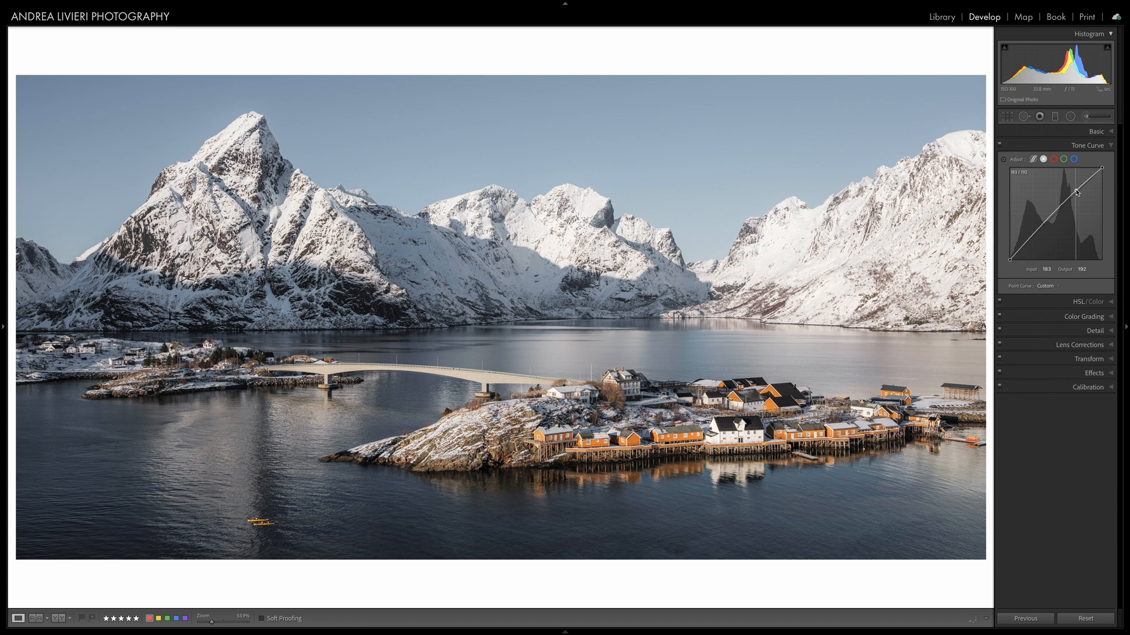
left_click(1056, 213)
left_click_drag(1055, 215, 1056, 218)
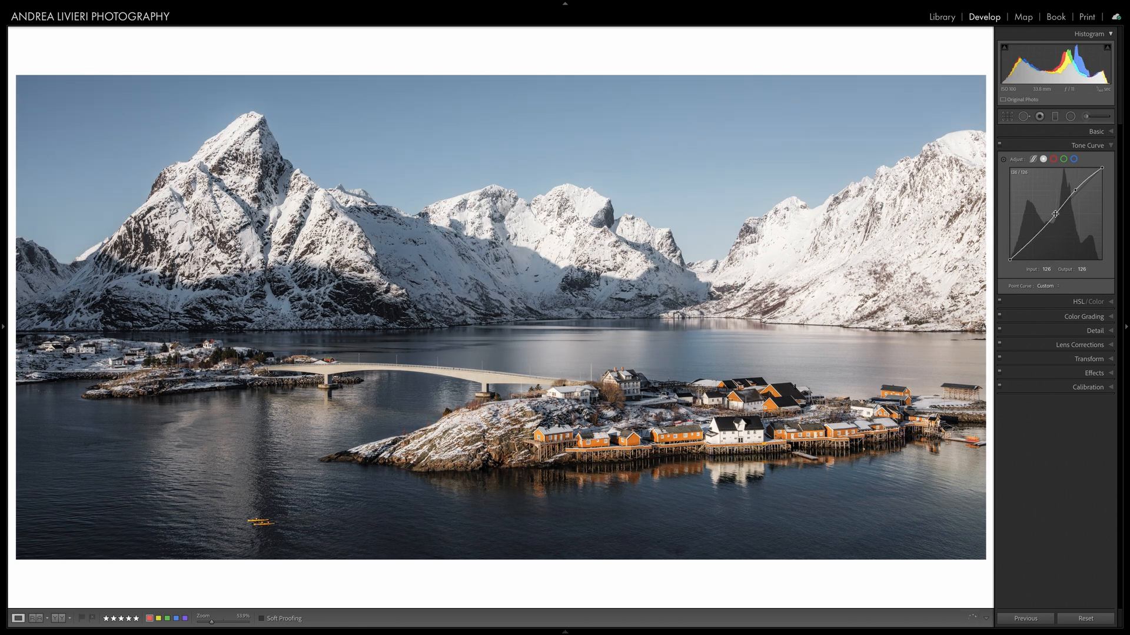
Lift the black point of the tone curve and shape the shadows with a point at input 47, output 38
left_click_drag(1033, 237, 1006, 254)
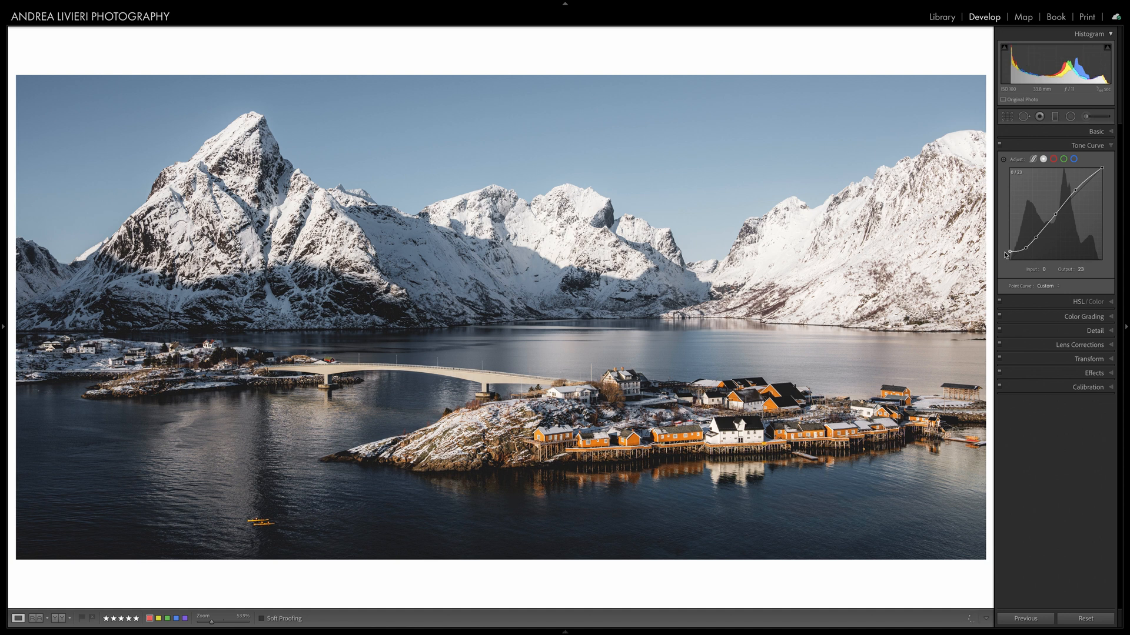
left_click_drag(1025, 247, 1027, 249)
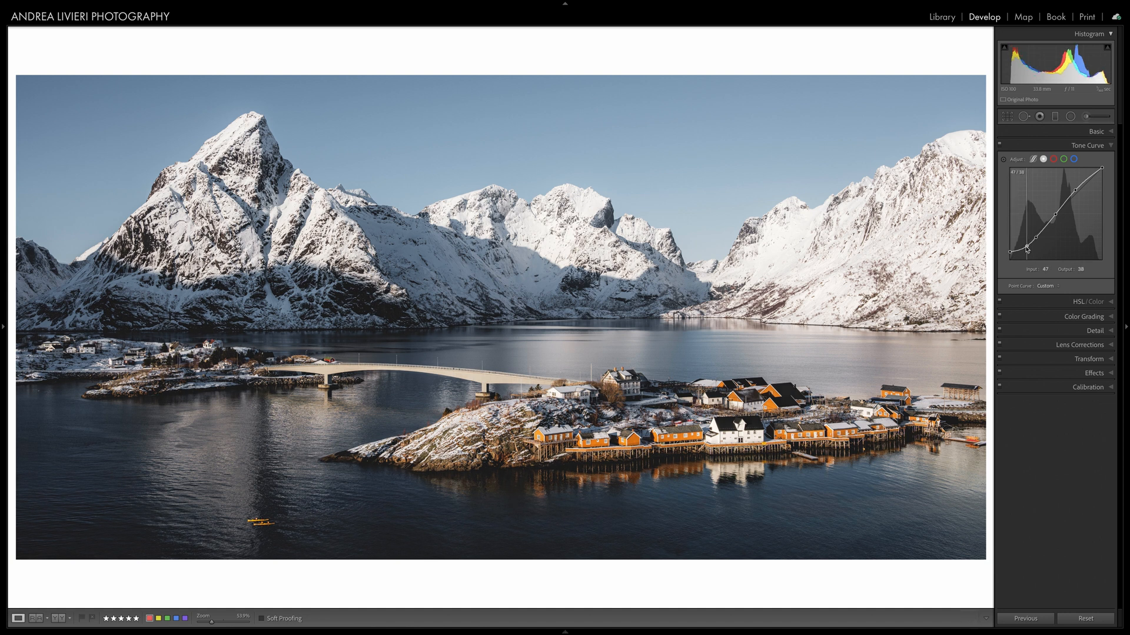
Lower the tone curve's white point to output 241 and fine-tune the shadow point
left_click_drag(1102, 168, 1102, 172)
left_click_drag(1110, 174, 1111, 175)
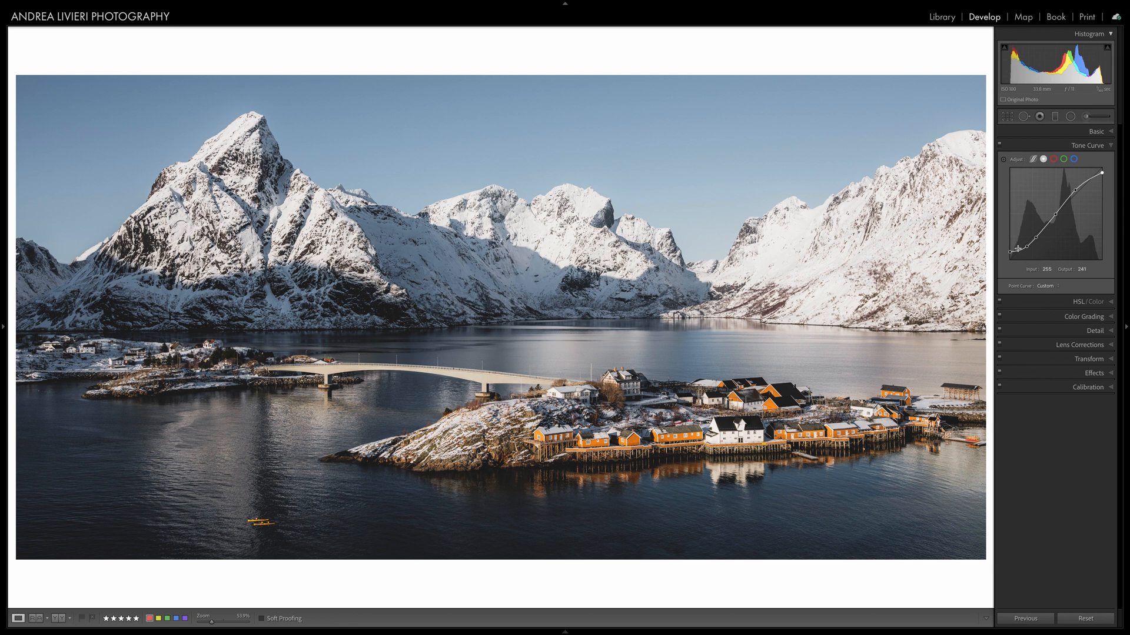
left_click_drag(1028, 247, 1025, 247)
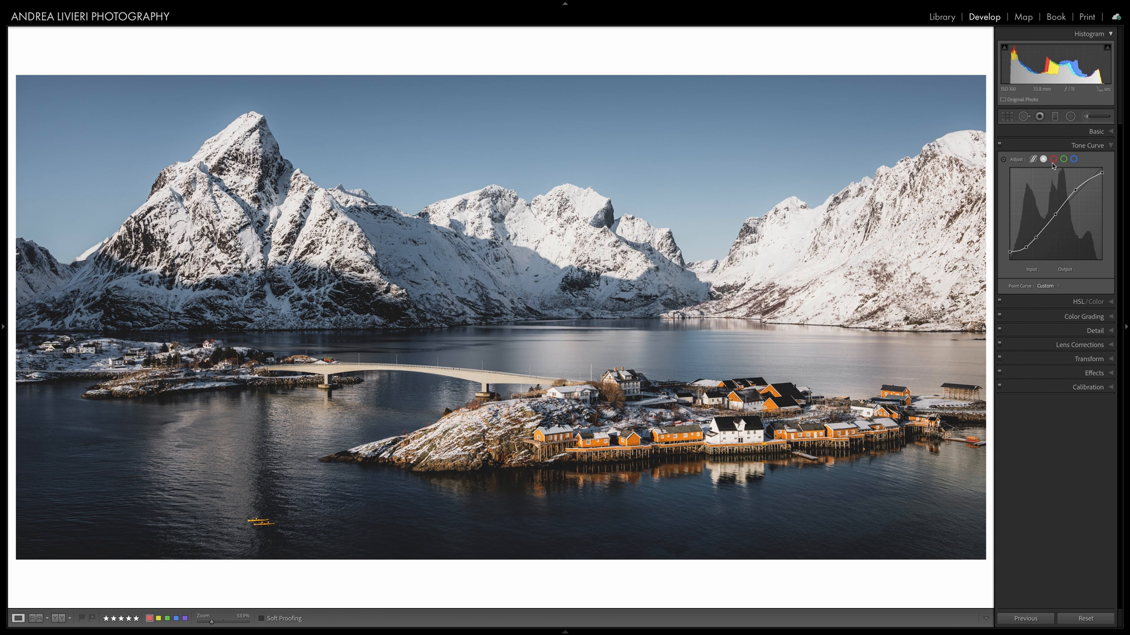
Darken the upper sky with a slanted graduated filter at exposure -0.44, contrast 18 and highlights -11, and compare it on and off
left_click(1055, 116)
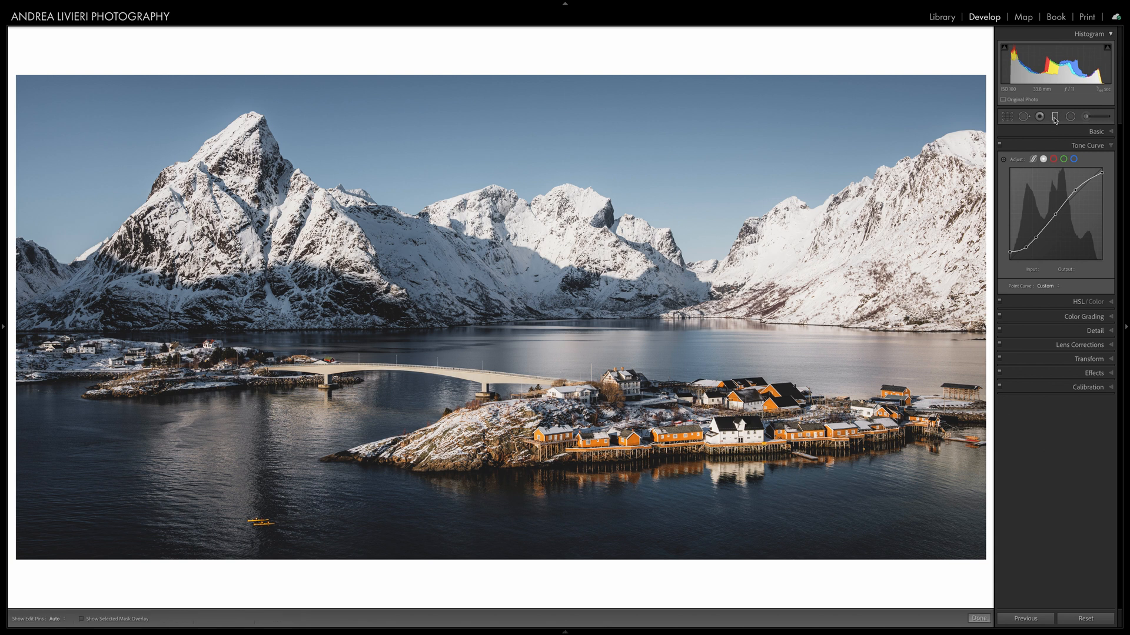
left_click(466, 135)
left_click_drag(466, 135, 466, 133)
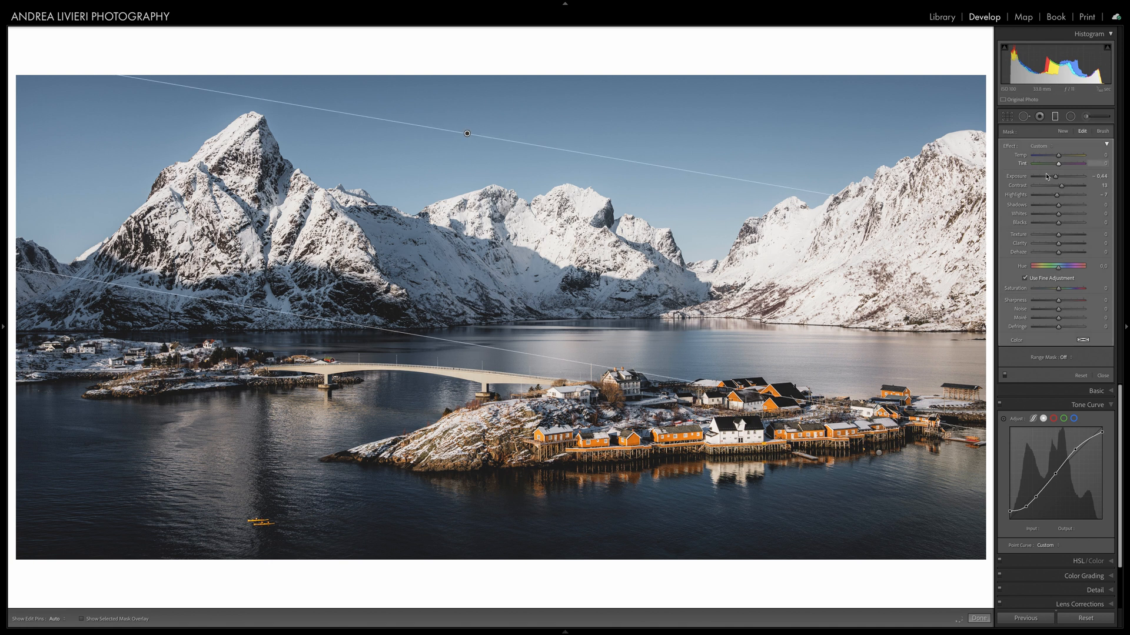
left_click_drag(1061, 186, 1062, 186)
left_click_drag(1057, 194, 1056, 194)
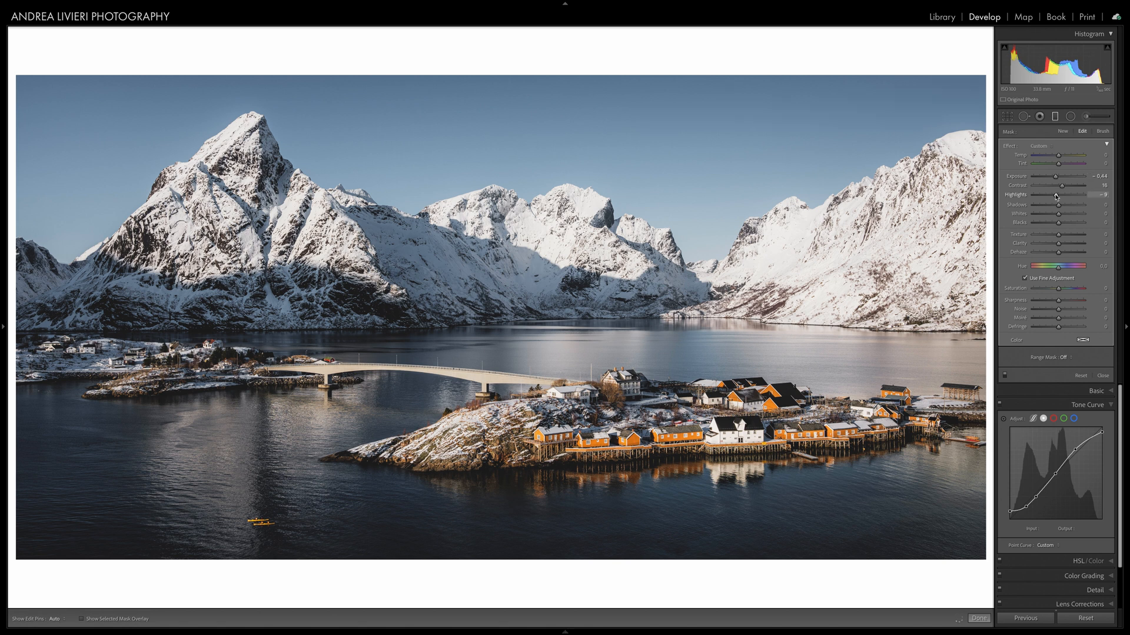
left_click(1004, 375)
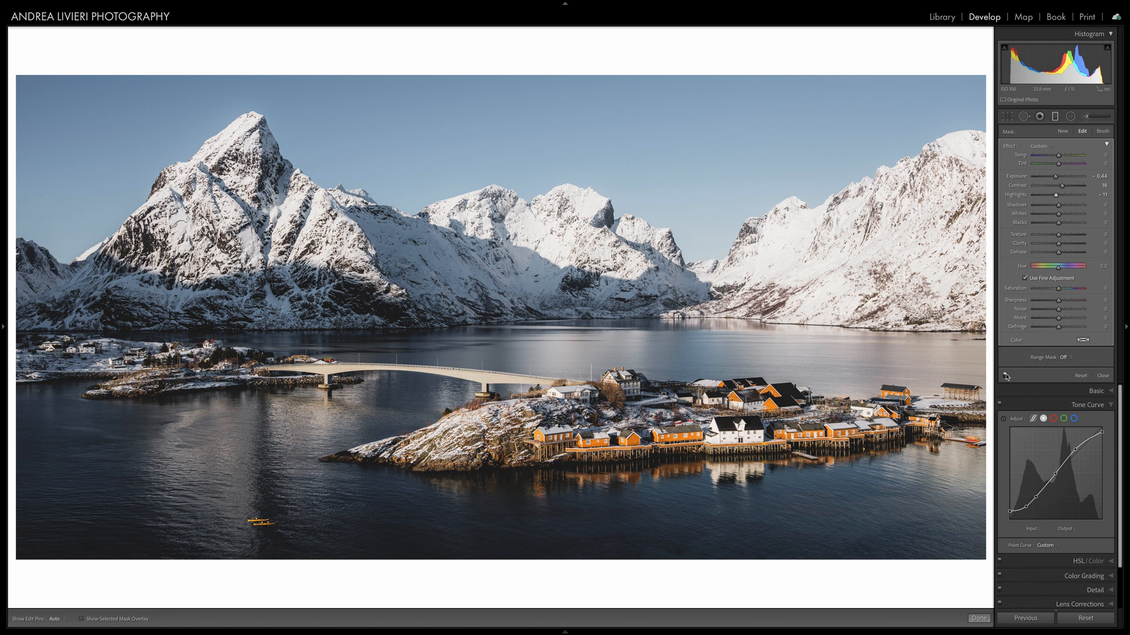
left_click(1006, 377)
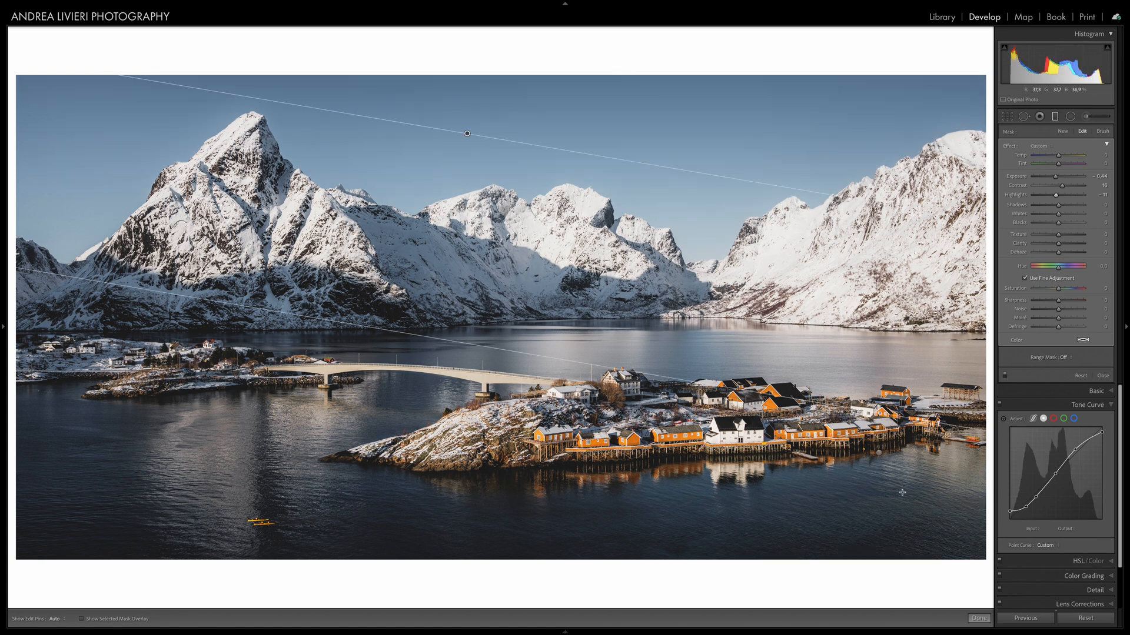
Add a graduated filter over the foreground water with exposure -0.45, shadows 11 and saturation -10, and compare it on and off
left_click(879, 453)
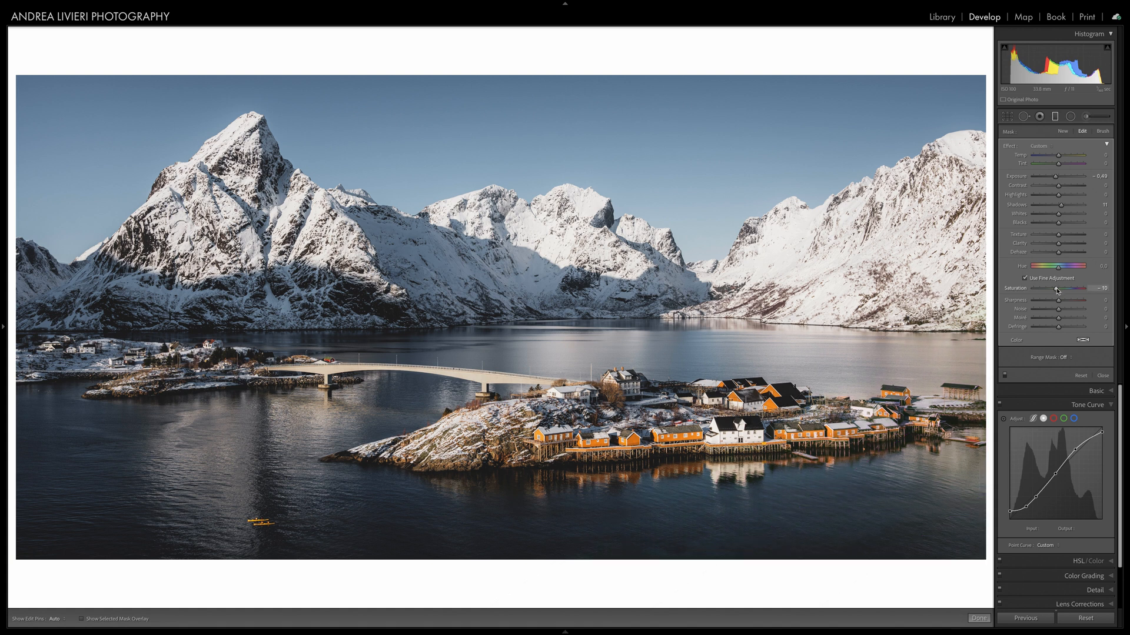
left_click_drag(1055, 177, 1057, 177)
left_click(1005, 376)
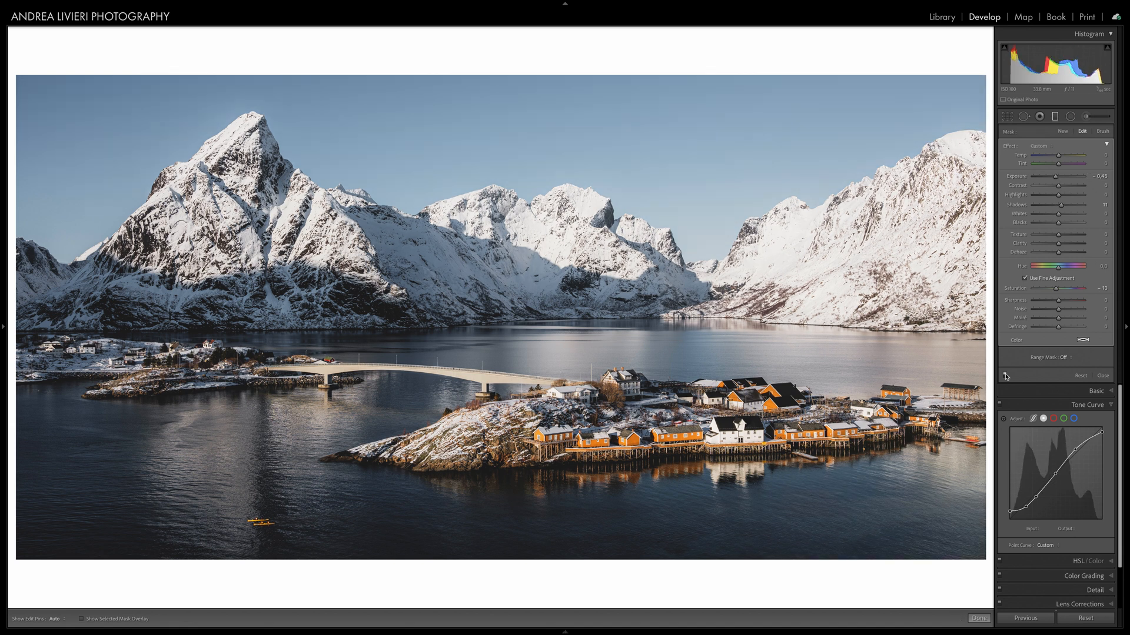
left_click(1005, 376)
left_click(1005, 376)
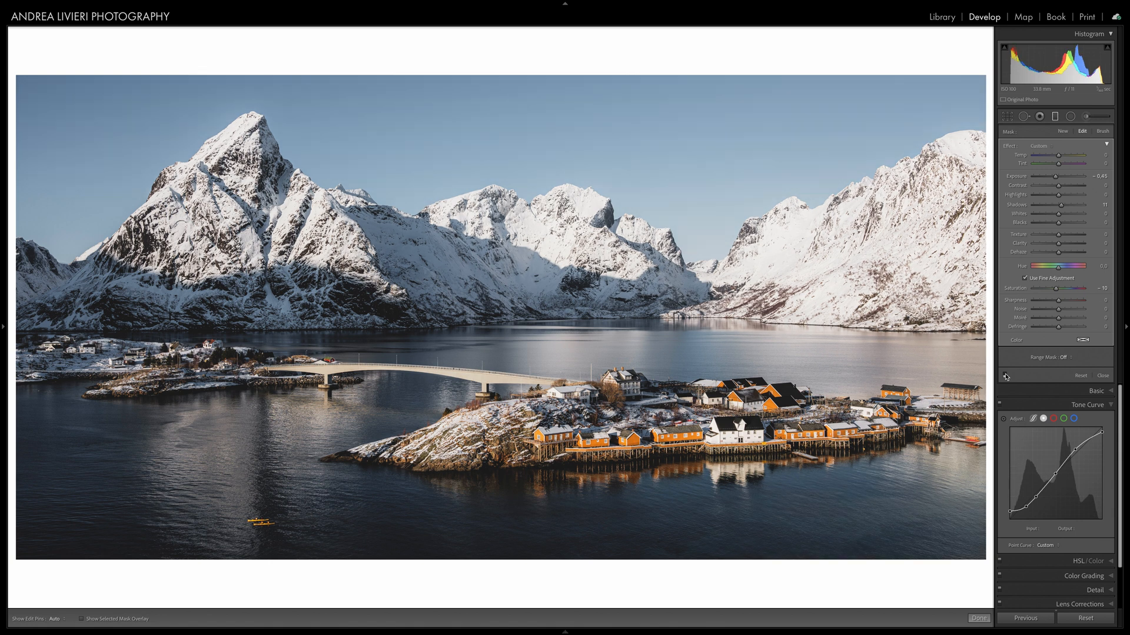
left_click(1005, 376)
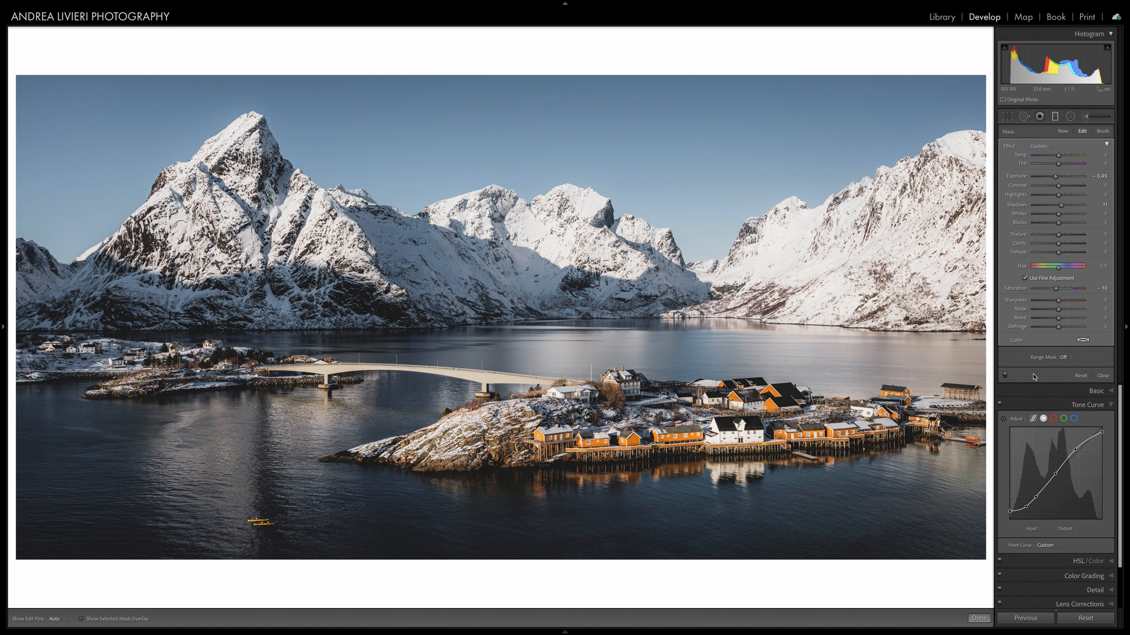
Brush a local adjustment with clarity 20 near the village island's shoreline
left_click(1086, 117)
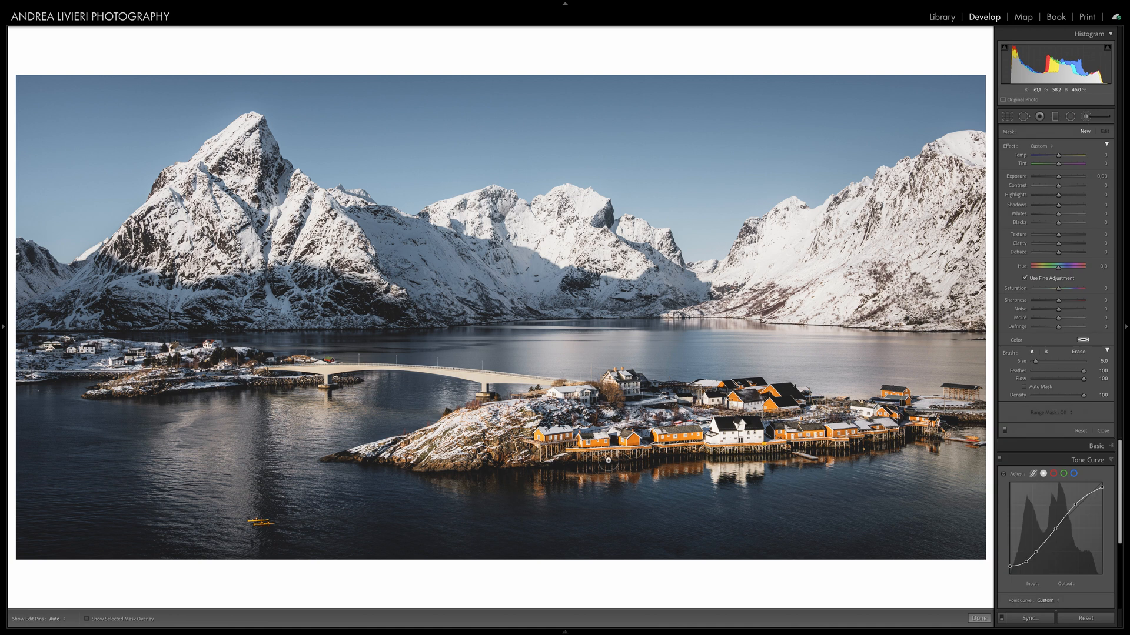
left_click(538, 488)
key("o")
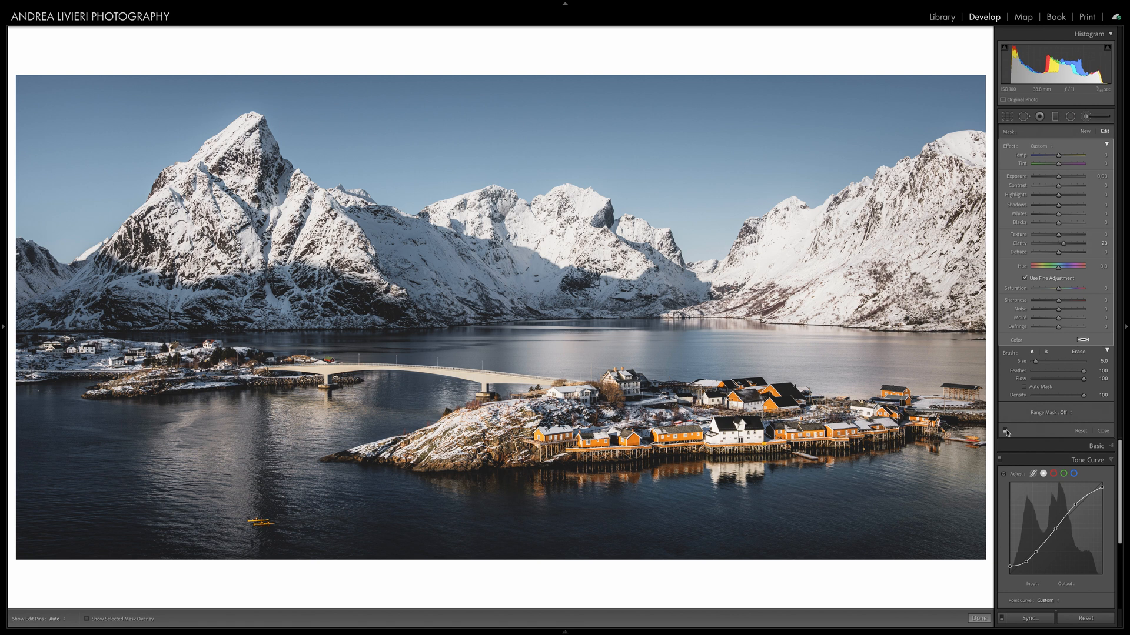
Brighten the water around the yellow boats with an inverted radial filter at highlights 33, whites 42 and feather 100
key("shift+m")
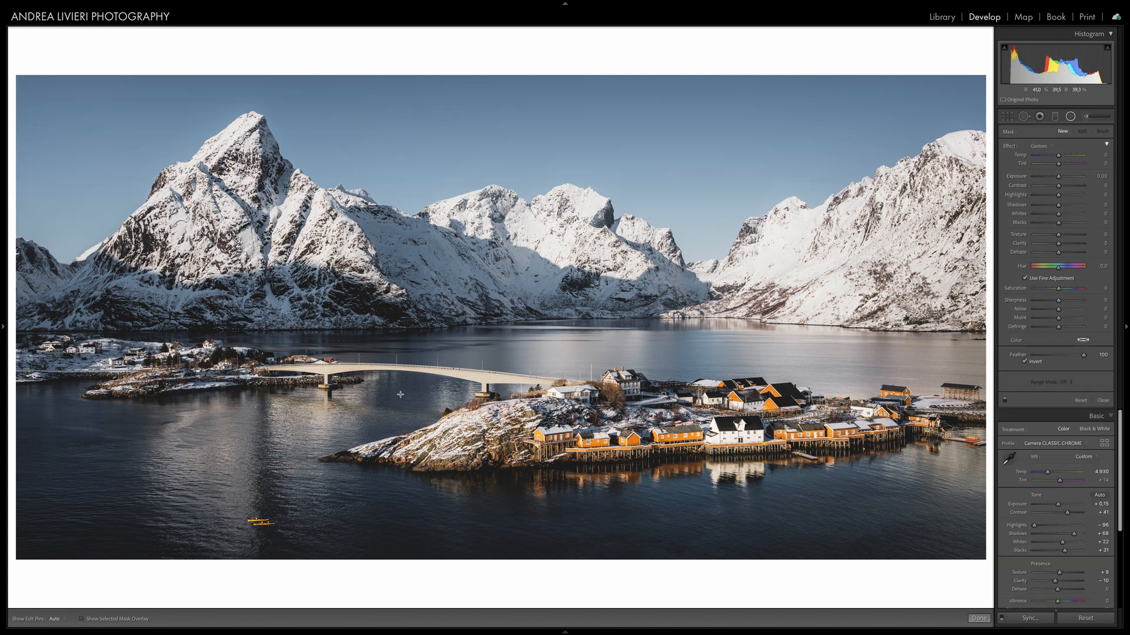
left_click(247, 461)
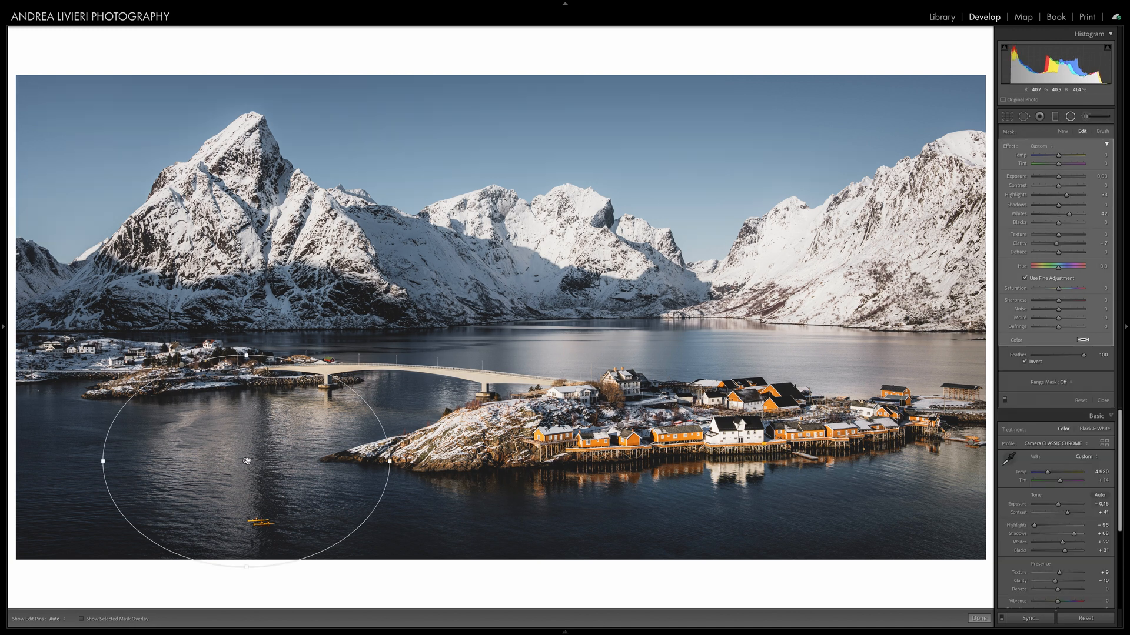
mouse_move(246, 461)
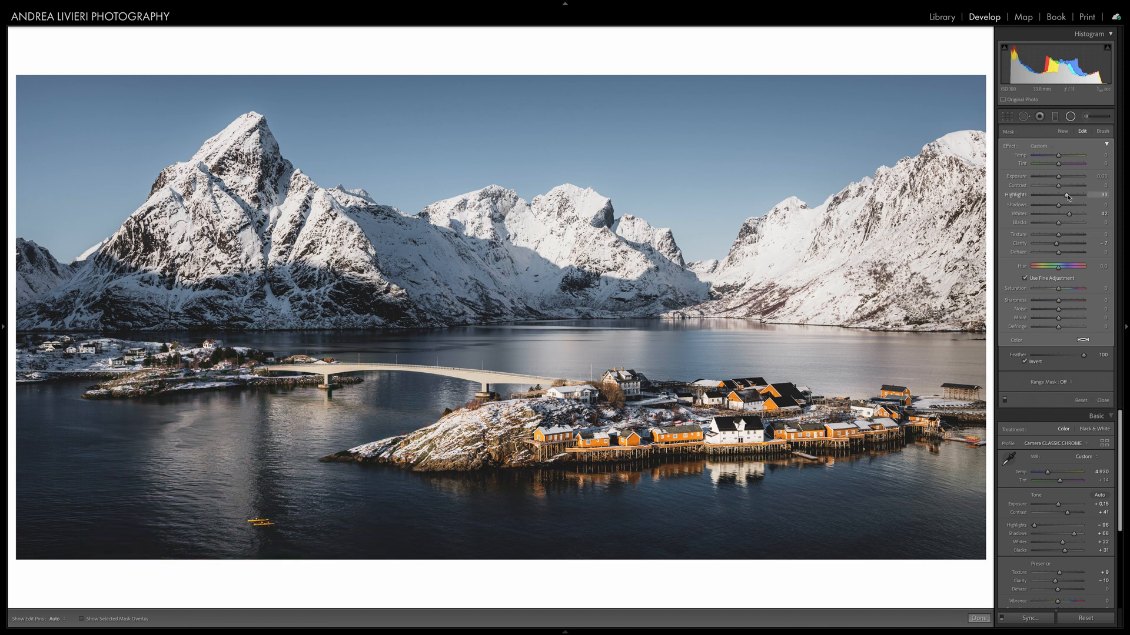
left_click_drag(1055, 246, 1058, 249)
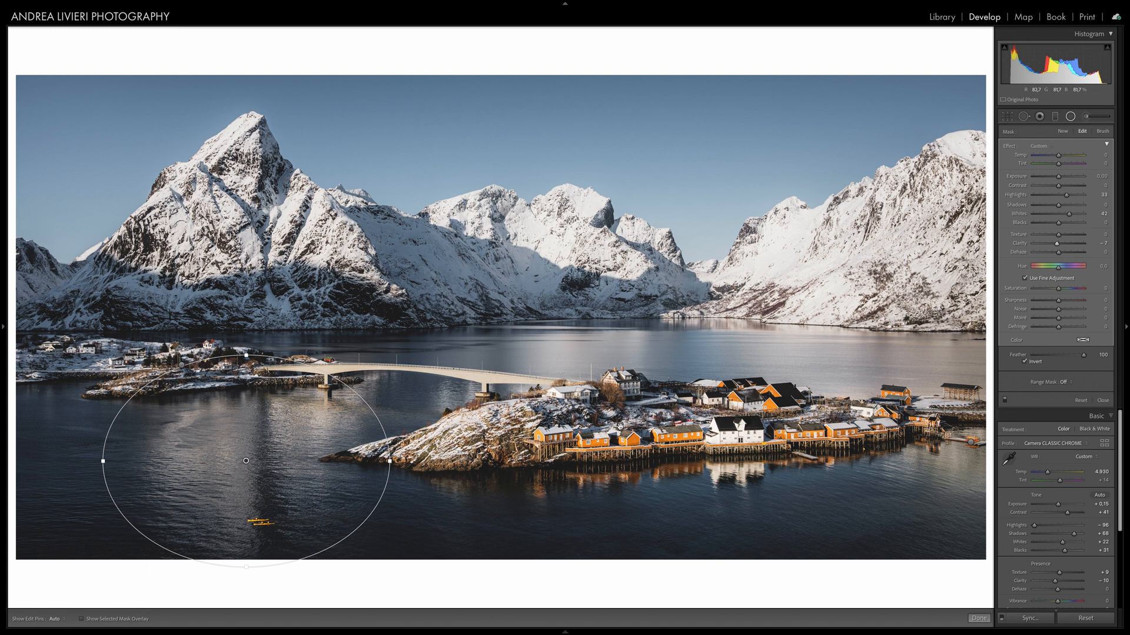
Add an inverted radial filter over the village with exposure 0.21, whites 24, feather 73 and luminance range mask 73/96
left_click(621, 425)
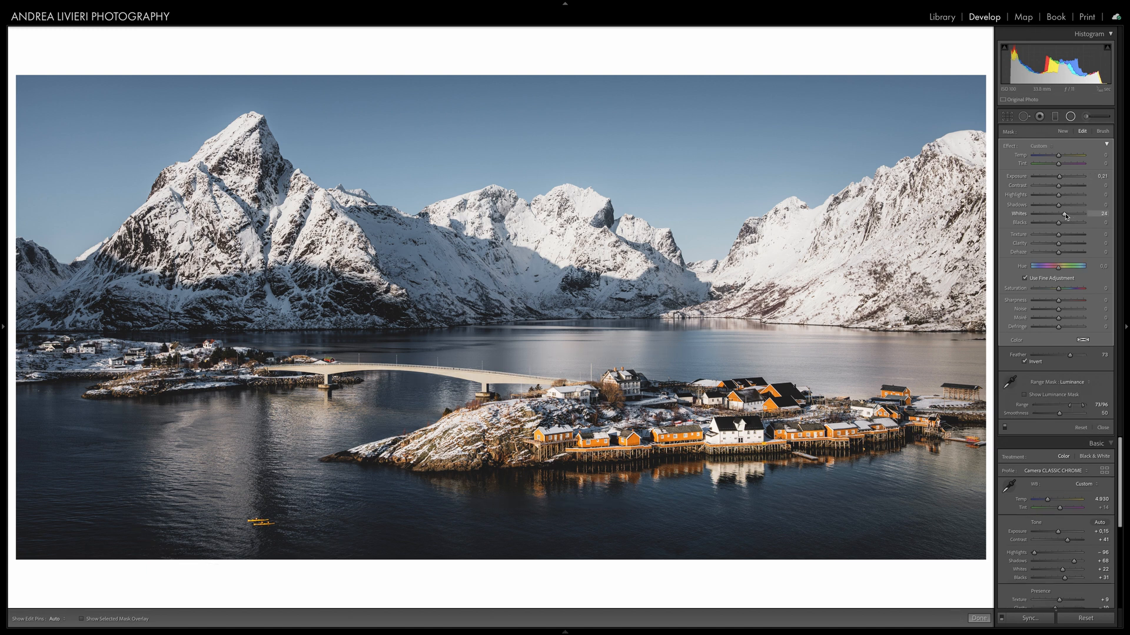
left_click(1004, 428)
left_click(1005, 429)
left_click(1005, 428)
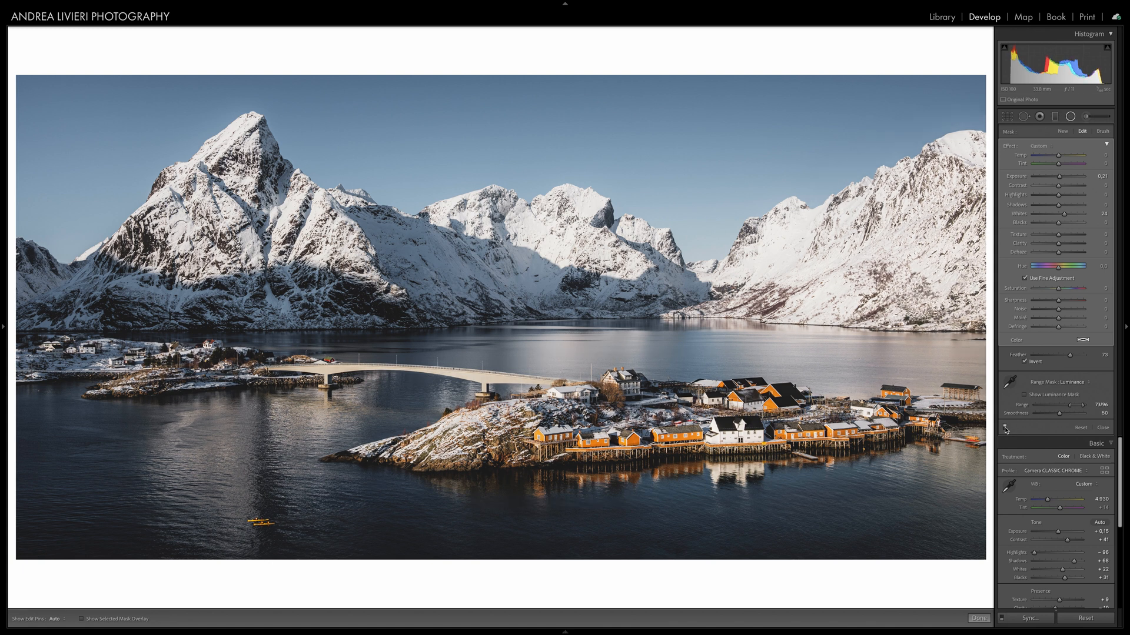
left_click(979, 618)
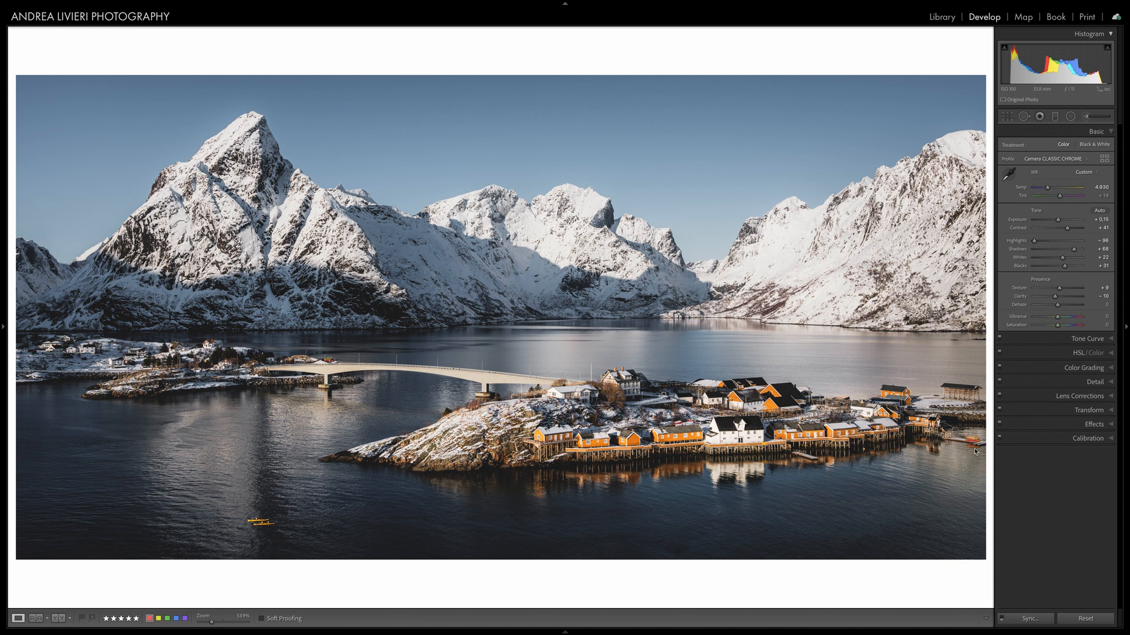
Set HSL hue to orange -1, yellow -28, green -22, aqua +2 and blue +1, and compare the HSL adjustments on and off
left_click(1078, 354)
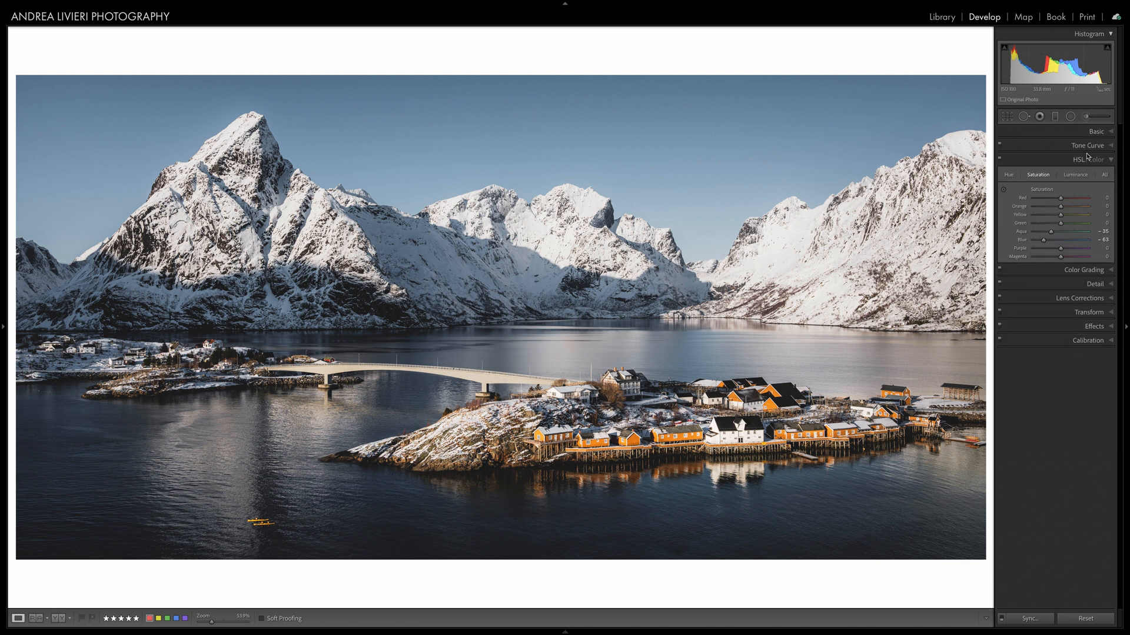
left_click(1008, 175)
mouse_move(1062, 210)
left_mouse_down()
mouse_move(1040, 210)
mouse_move(1060, 211)
left_mouse_up()
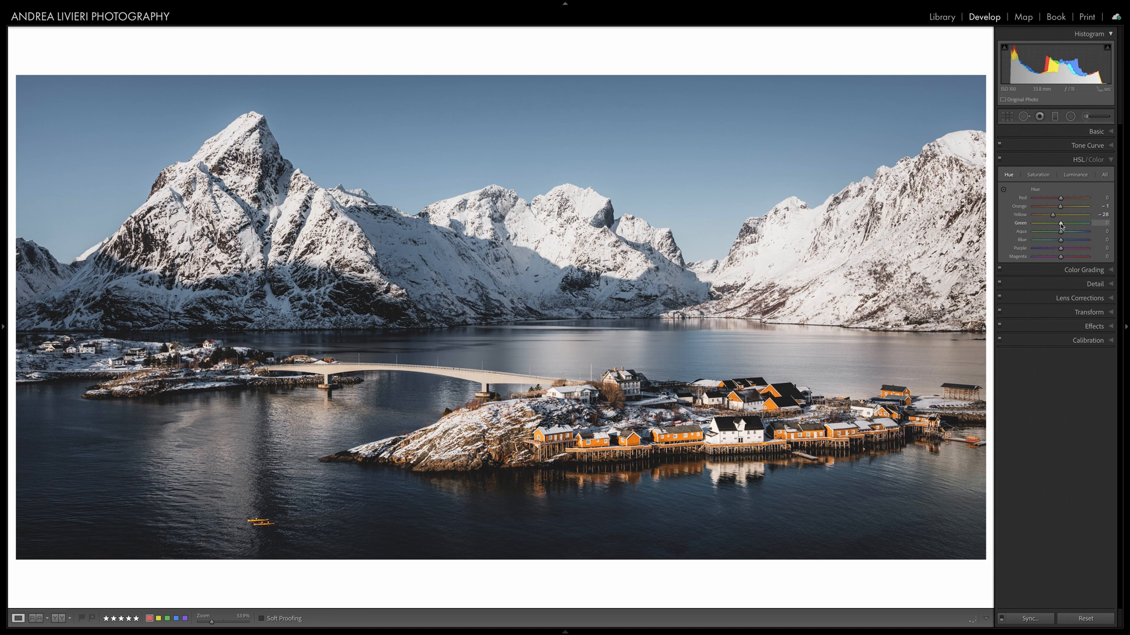
left_click_drag(1061, 226, 1062, 242)
left_click(1000, 159)
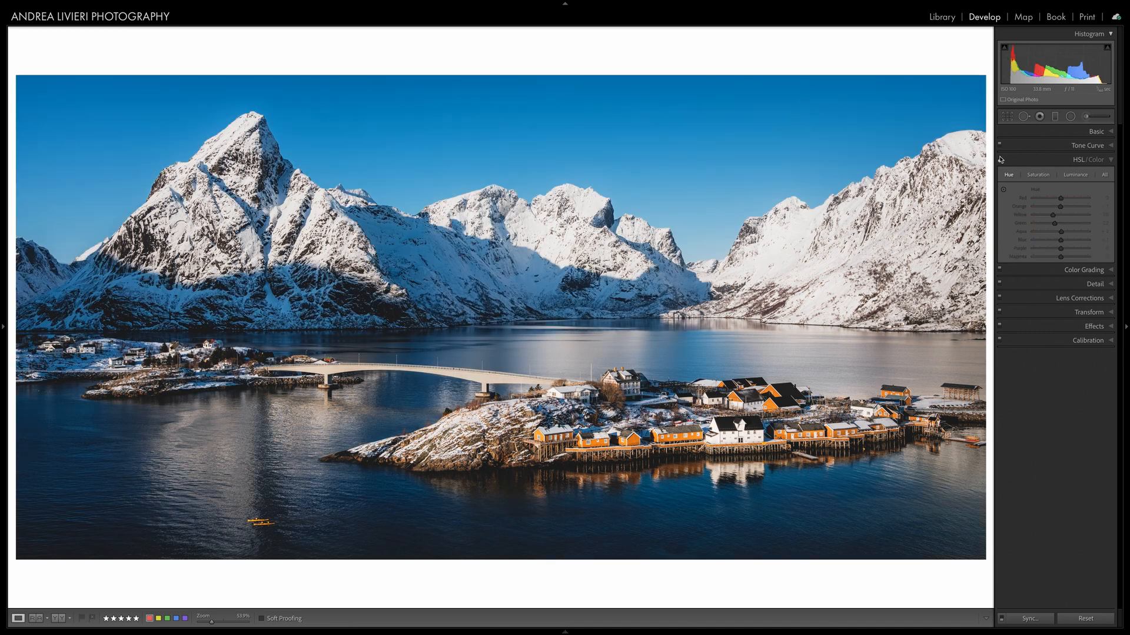
left_click(999, 159)
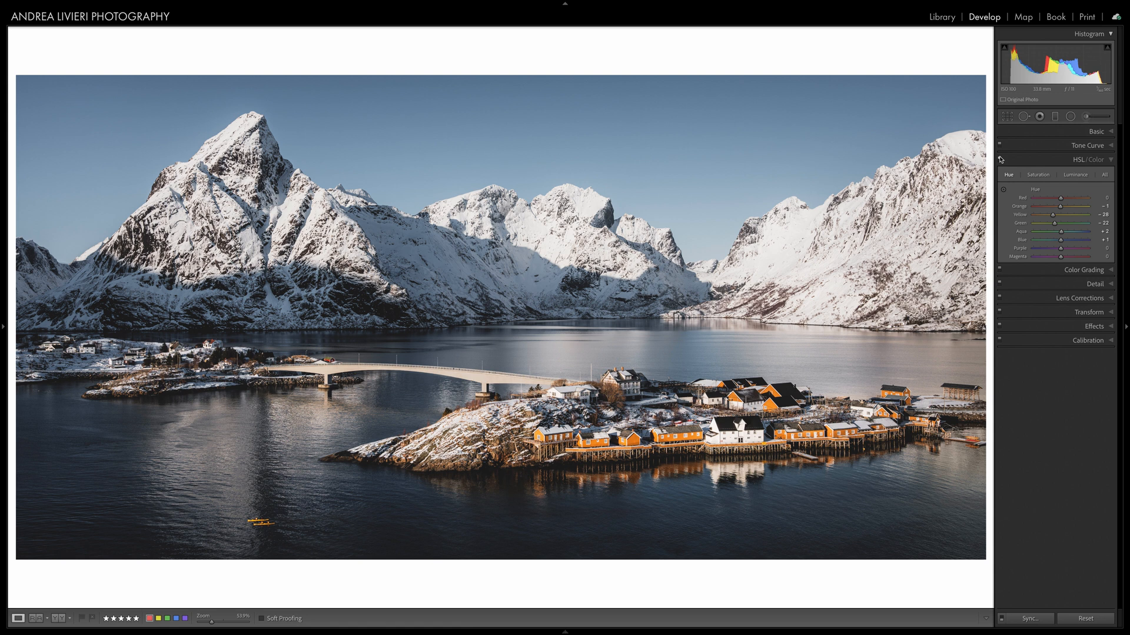
left_click(1000, 159)
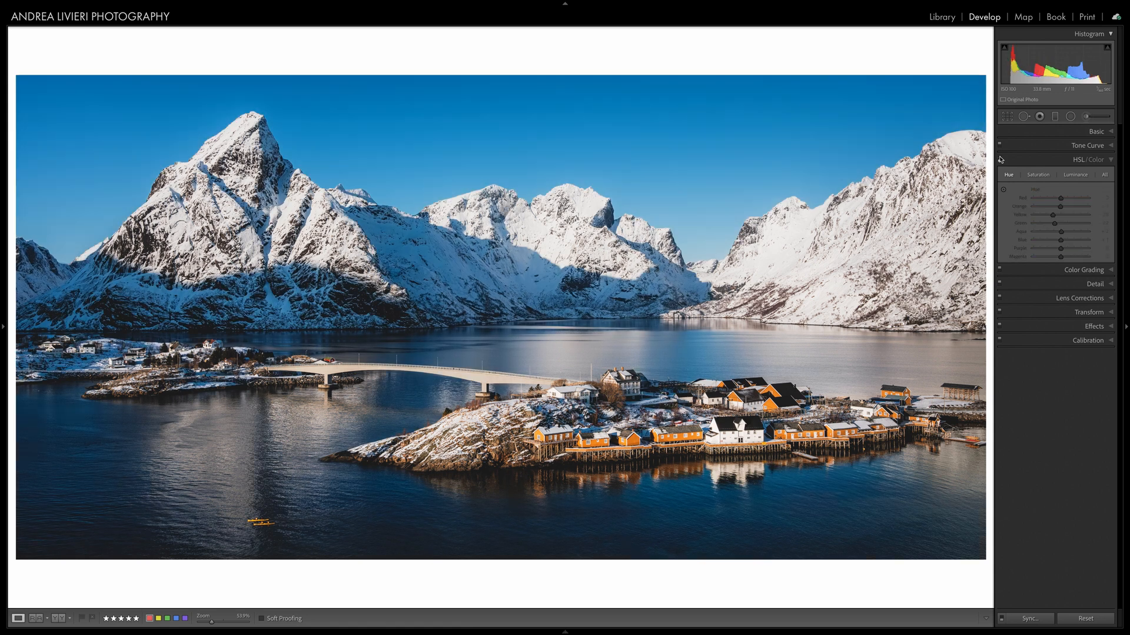
left_click(999, 159)
Set HSL saturation to orange +13, yellow -20, aqua -68 and blue -85, and compare with the HSL adjustments off
left_click(1041, 174)
left_click_drag(1043, 240, 1055, 216)
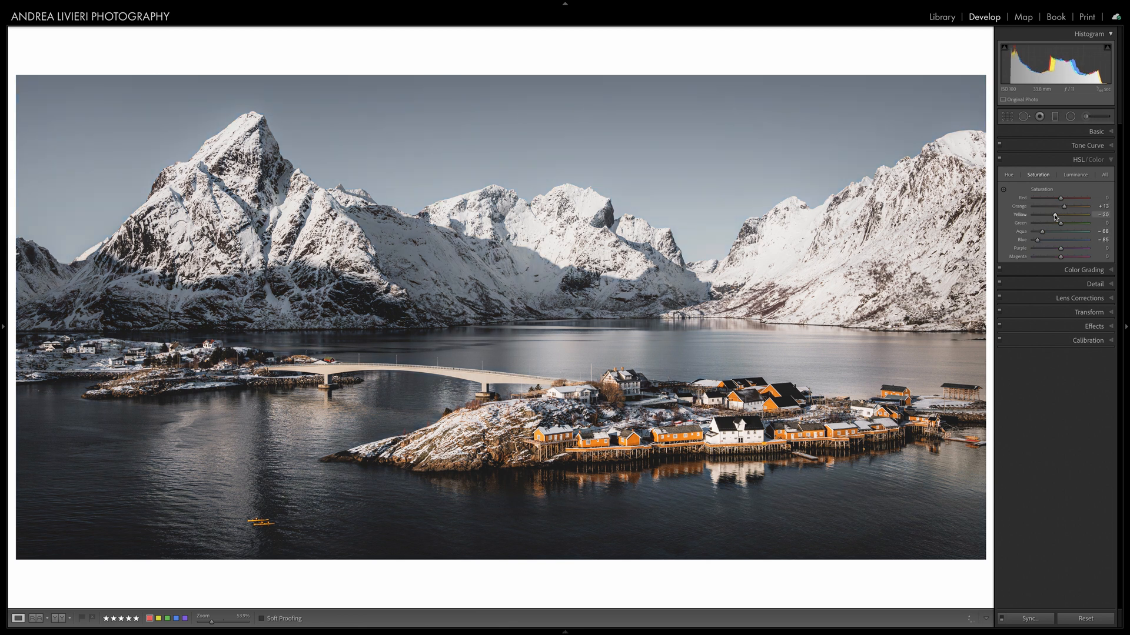
left_click(1000, 159)
left_click(1000, 159)
Darken the blues with HSL luminance -17, and fine-tune the luminance of orange, yellow and aqua
left_click(1075, 175)
left_click_drag(1061, 207, 1057, 246)
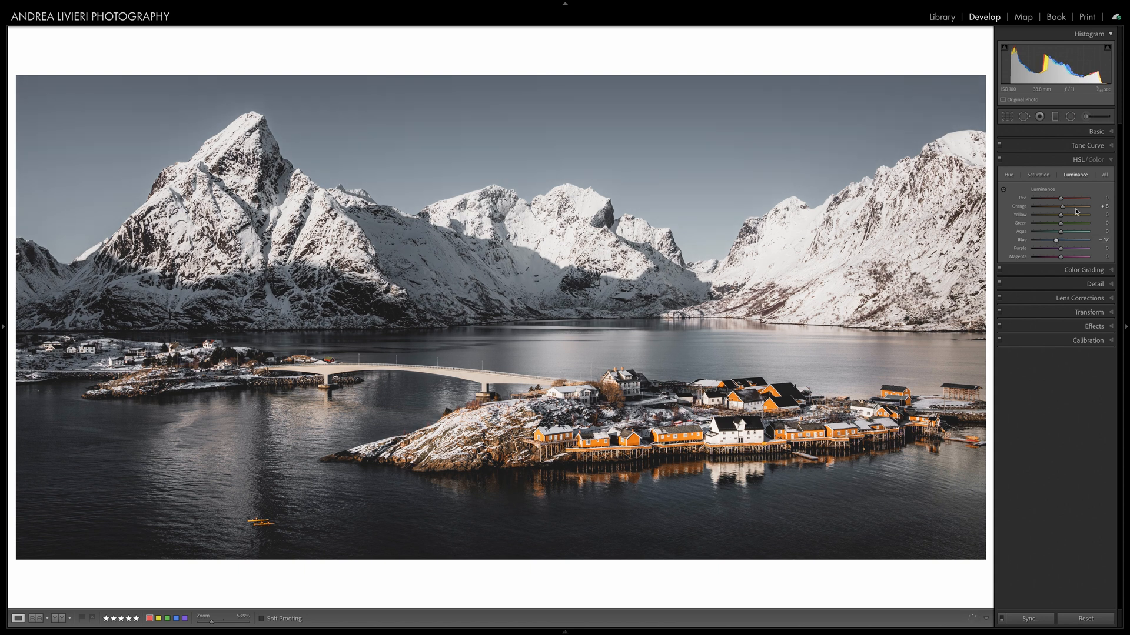
left_click_drag(1063, 208, 1063, 207)
left_click_drag(1061, 215, 1067, 235)
In Calibration, test and reset red primary saturation, and set green primary hue to +8 and blue primary saturation to +30
left_click(1098, 343)
left_click_drag(1063, 341, 1058, 365)
left_click_drag(1058, 303, 1021, 312)
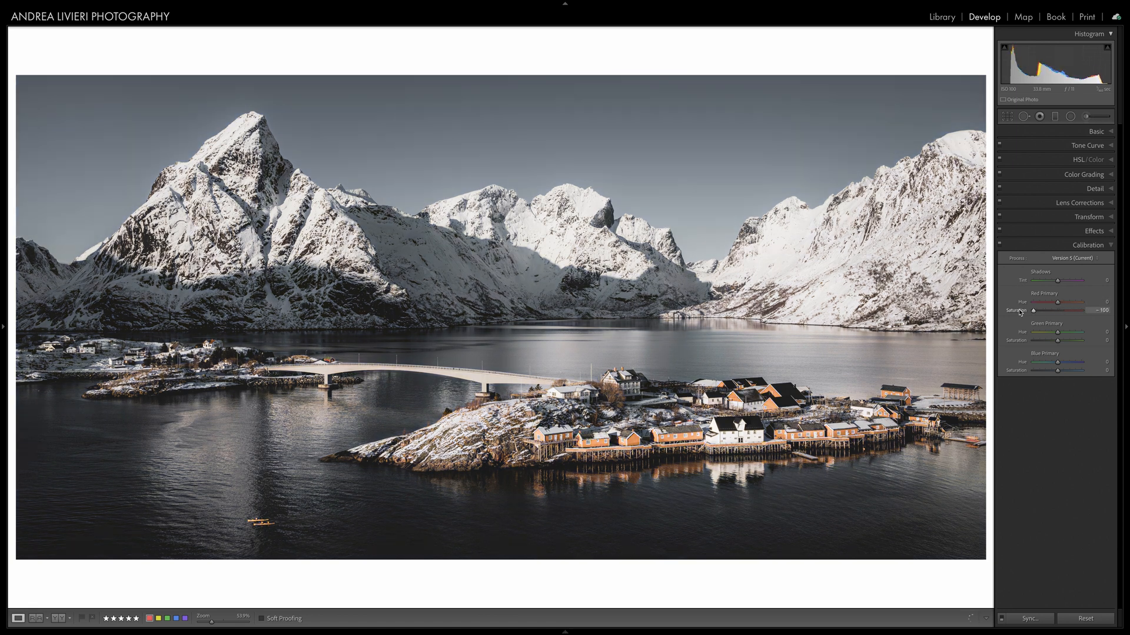
double_click(1021, 312)
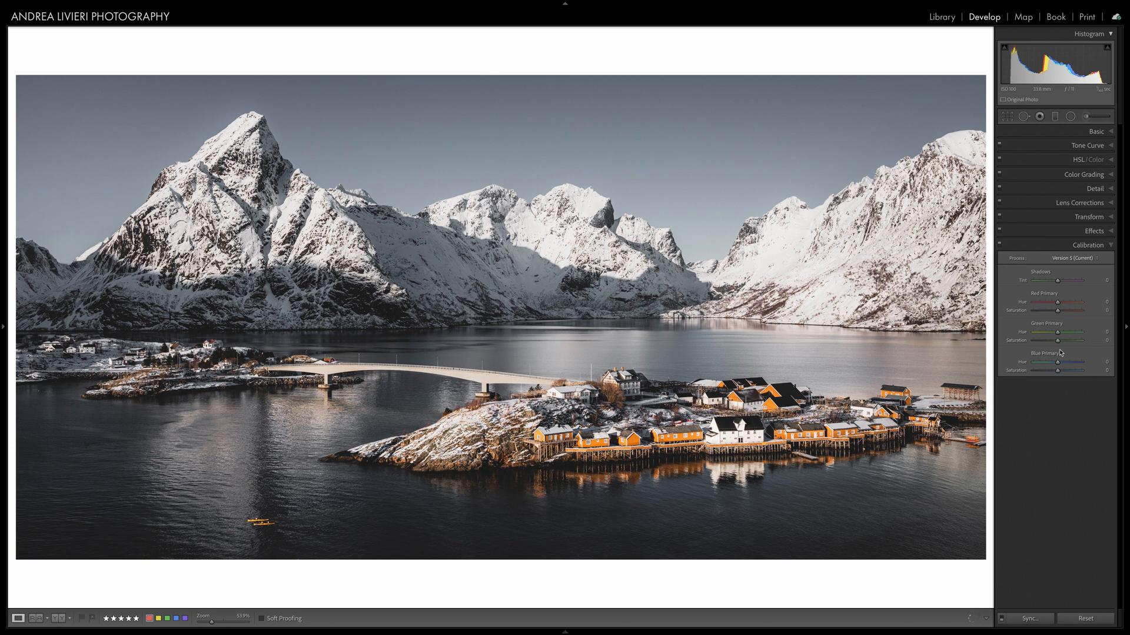
left_click_drag(1057, 333, 1065, 374)
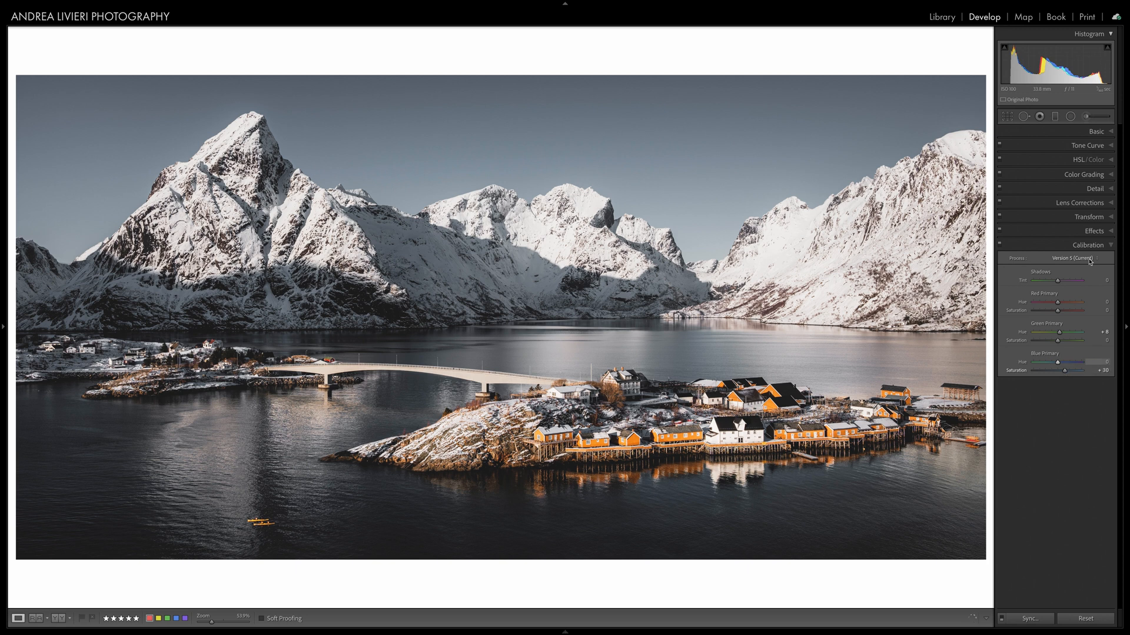
Examine the Color Grading wheels for shadows, midtones, highlights and global, and return to the combined three-wheel view
left_click(1076, 175)
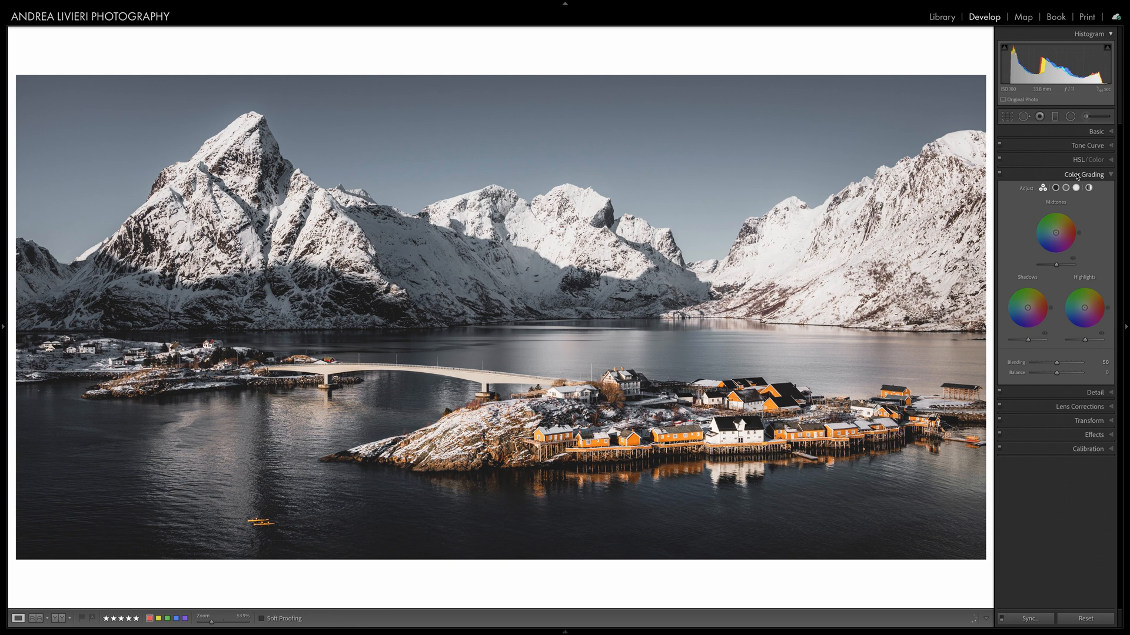
left_click(1055, 187)
left_click(1067, 188)
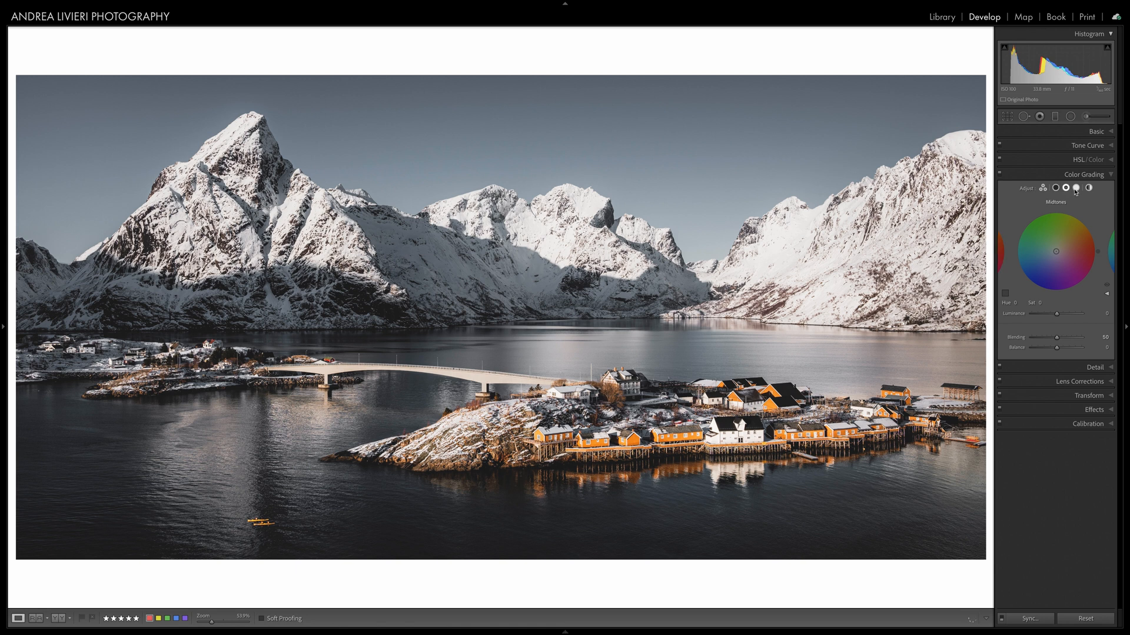
left_click(1076, 189)
left_click(1088, 188)
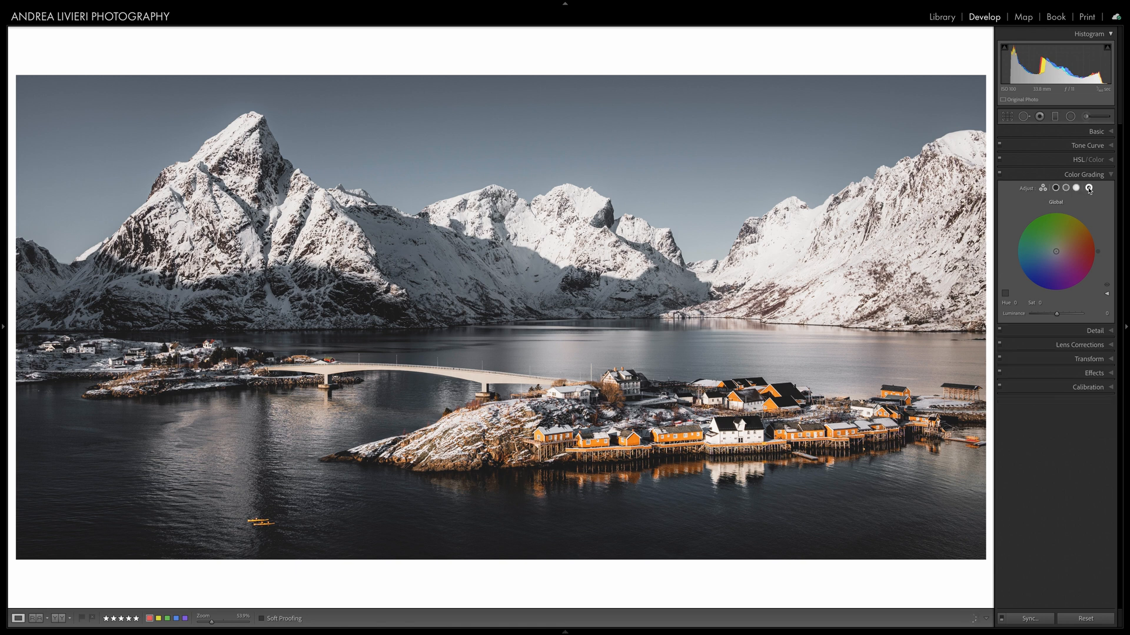
left_click(1055, 188)
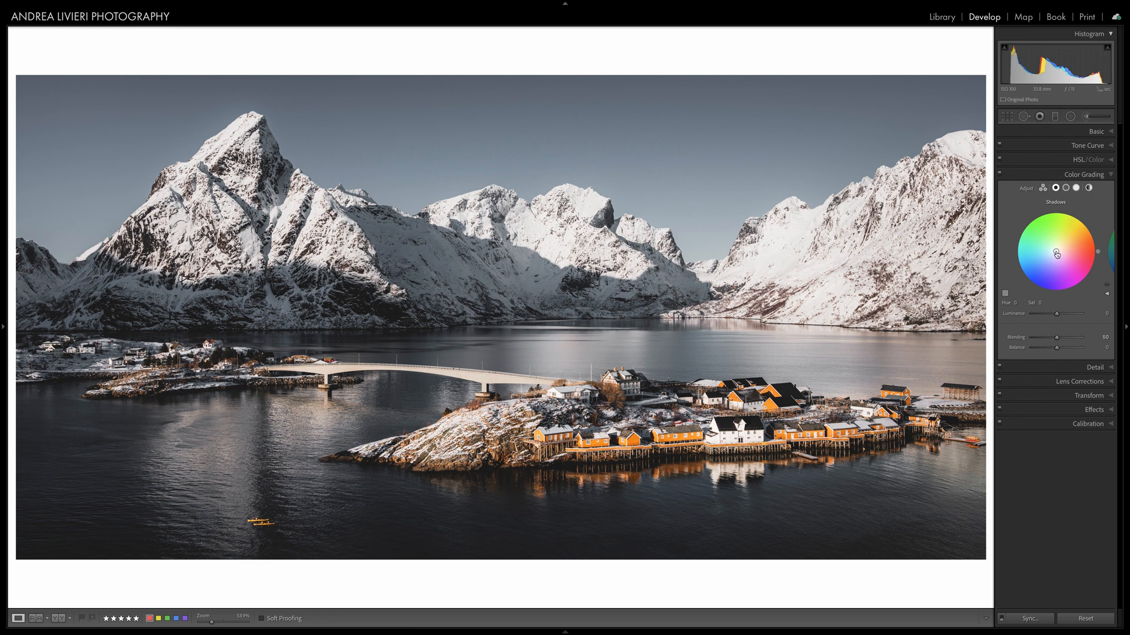
left_click(1043, 189)
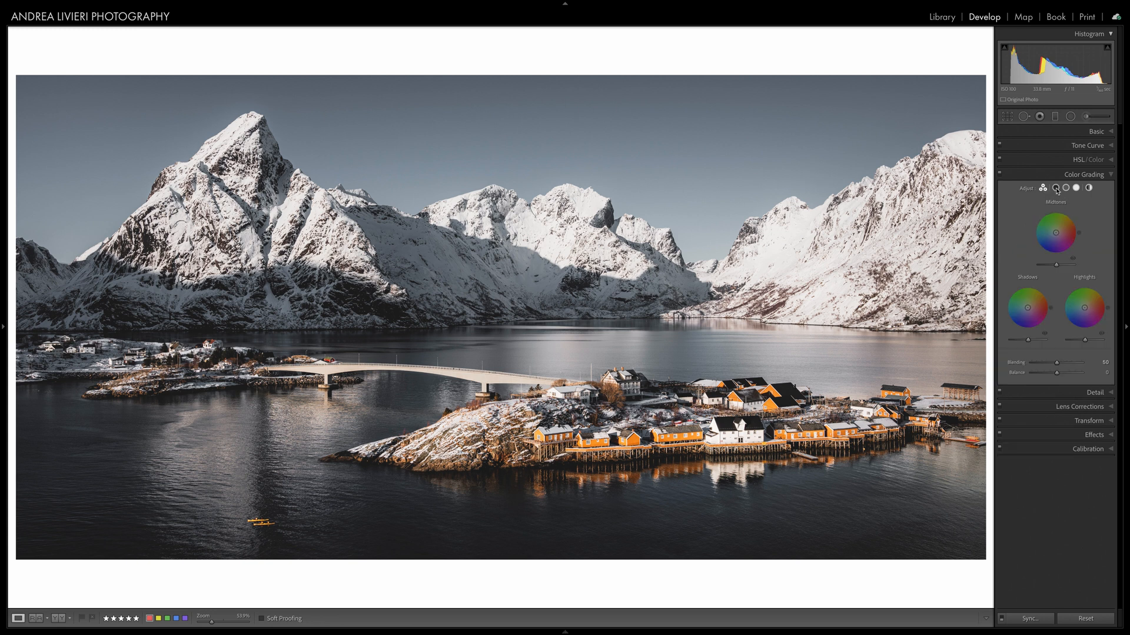
In Color Grading, tint the shadows blue with hue 217 and saturation 14, and add a subtle blue tint to the highlights
left_click(1057, 190)
mouse_move(1056, 251)
left_mouse_down()
mouse_move(1044, 261)
mouse_move(1051, 254)
left_mouse_up()
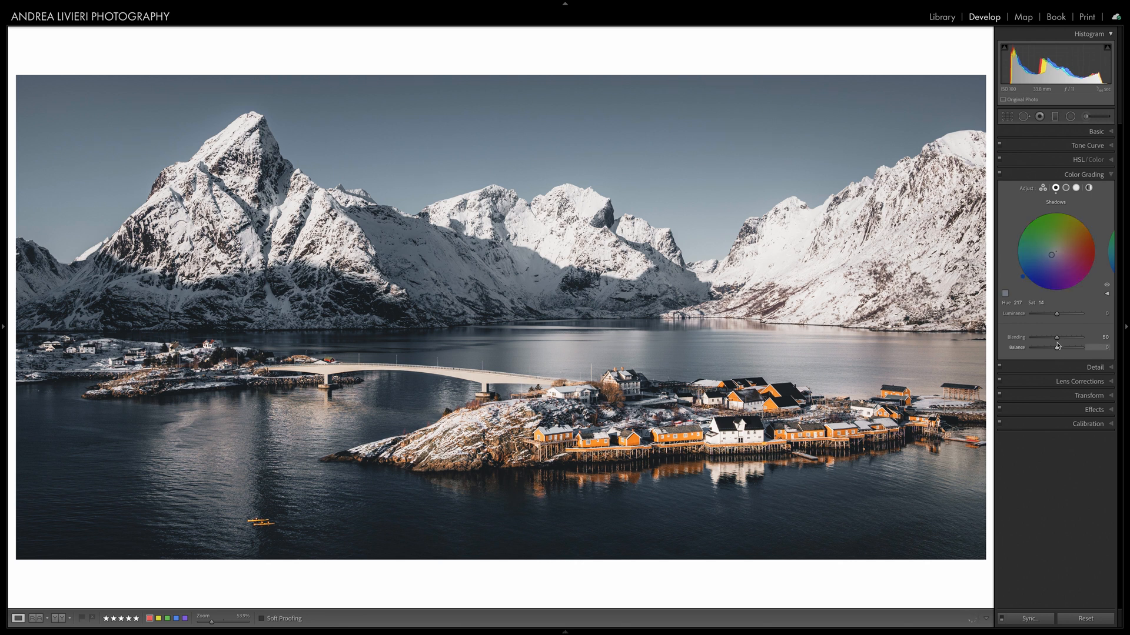
left_click(1077, 188)
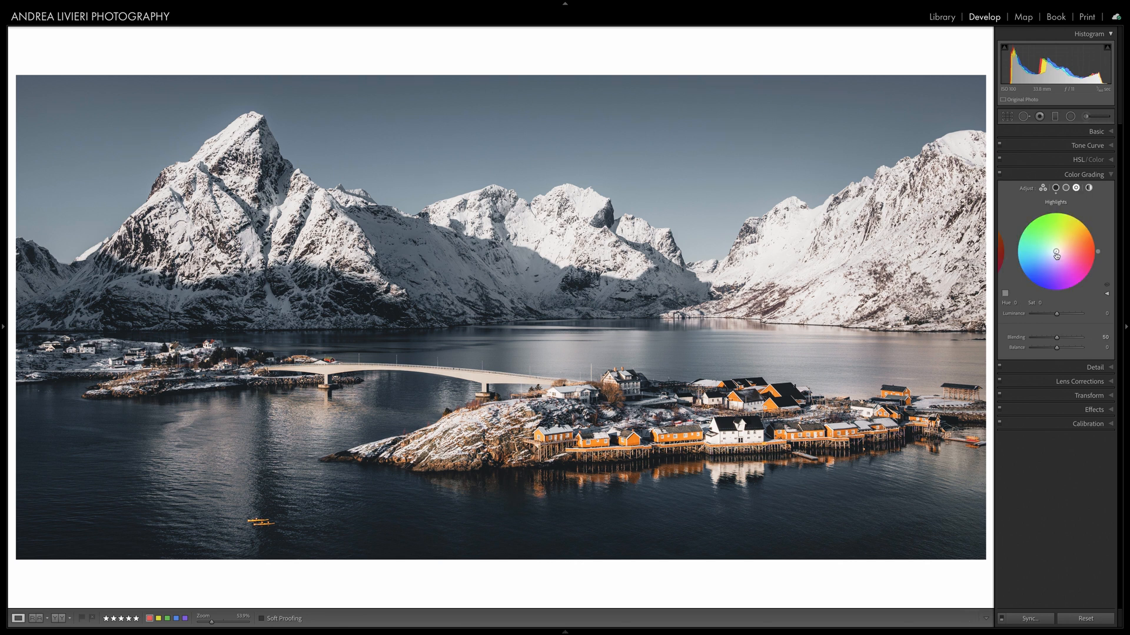
left_click_drag(1019, 273, 1022, 275)
left_click_drag(1052, 254, 1053, 254)
Set the color grading blending to 100 and balance to +100, and lower the shadows luminance to -73
left_click_drag(1057, 337, 1103, 350)
left_click(1055, 188)
left_click_drag(1057, 313, 1038, 316)
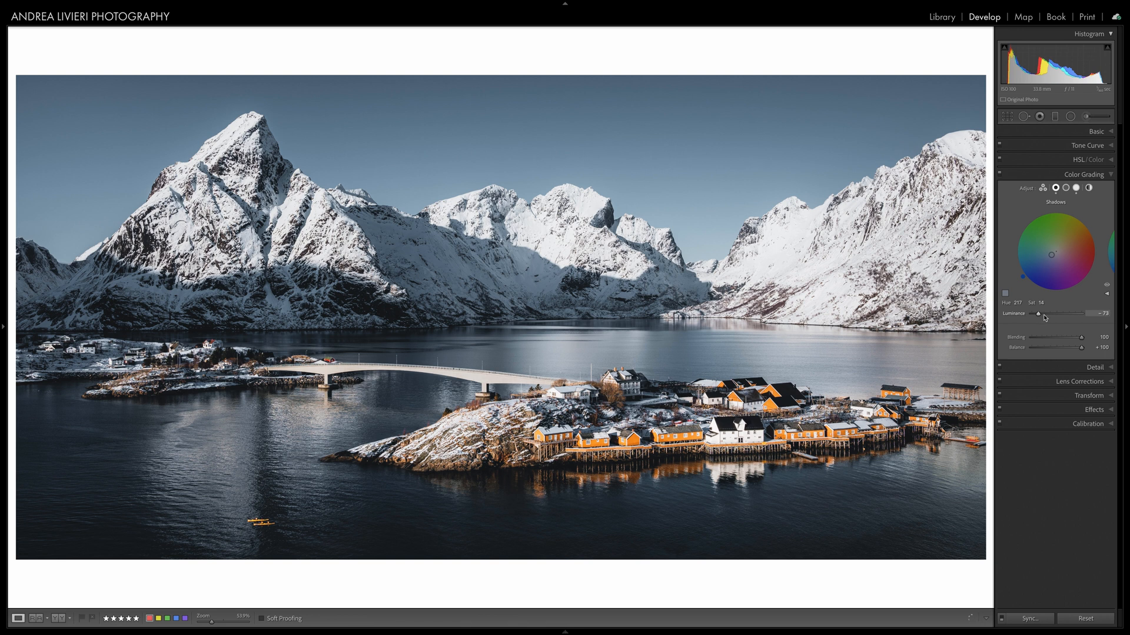
Compare the photo with the Color Grading adjustments off and on, leaving them on
left_click(999, 174)
left_click(1000, 175)
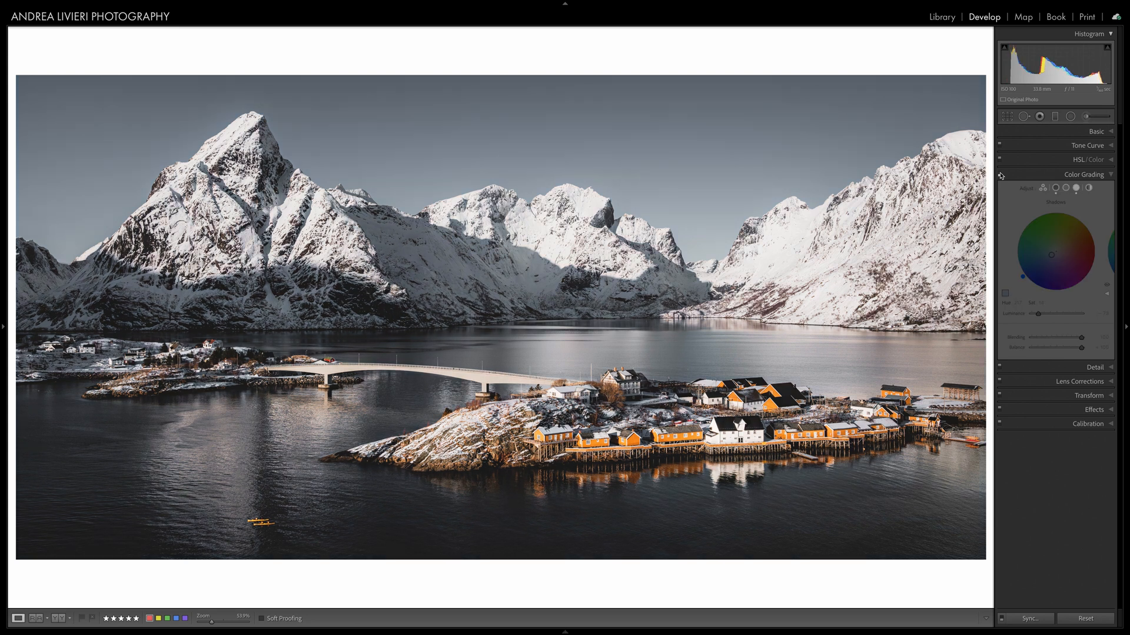
left_click(1000, 174)
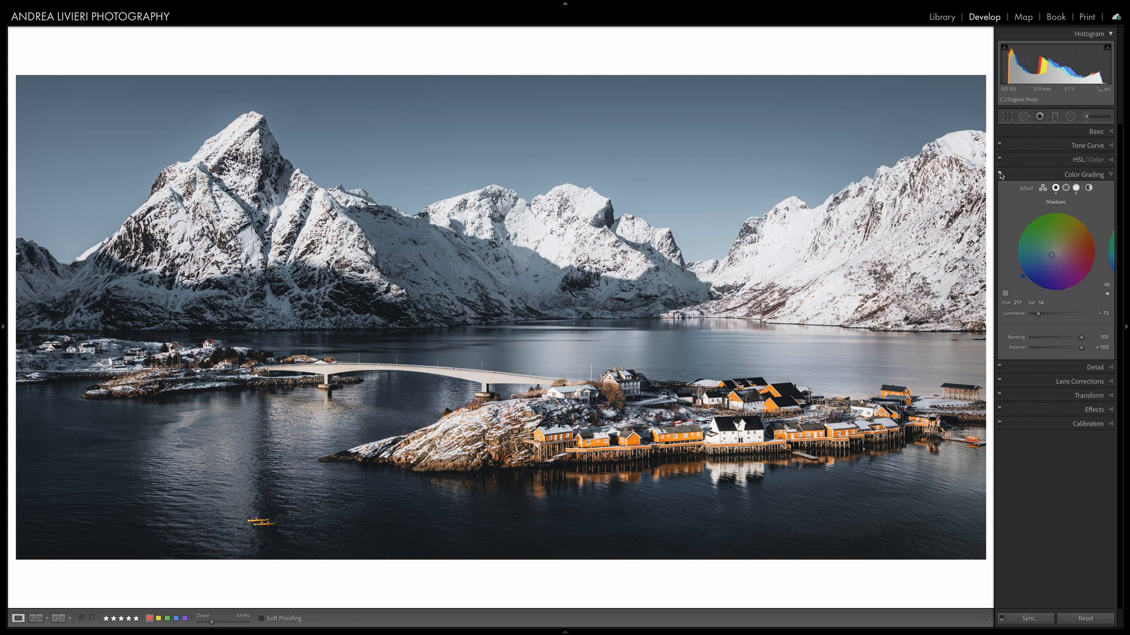
left_click(1001, 175)
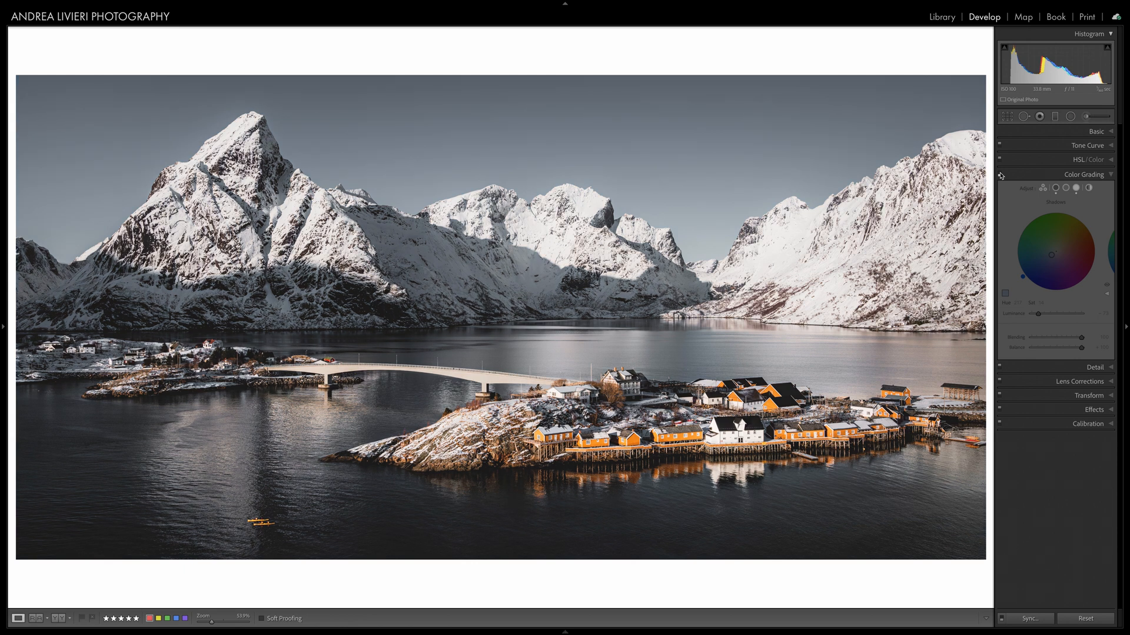
left_click(1000, 175)
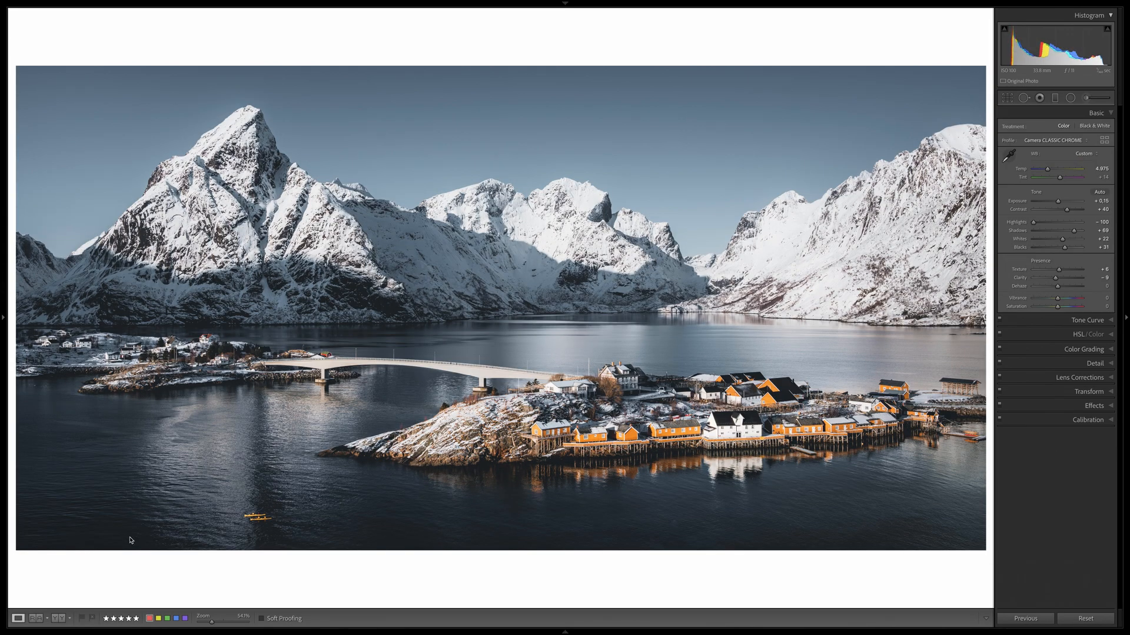
Show the before and after versions of the photo side by side with the side panels hidden
left_click(58, 618)
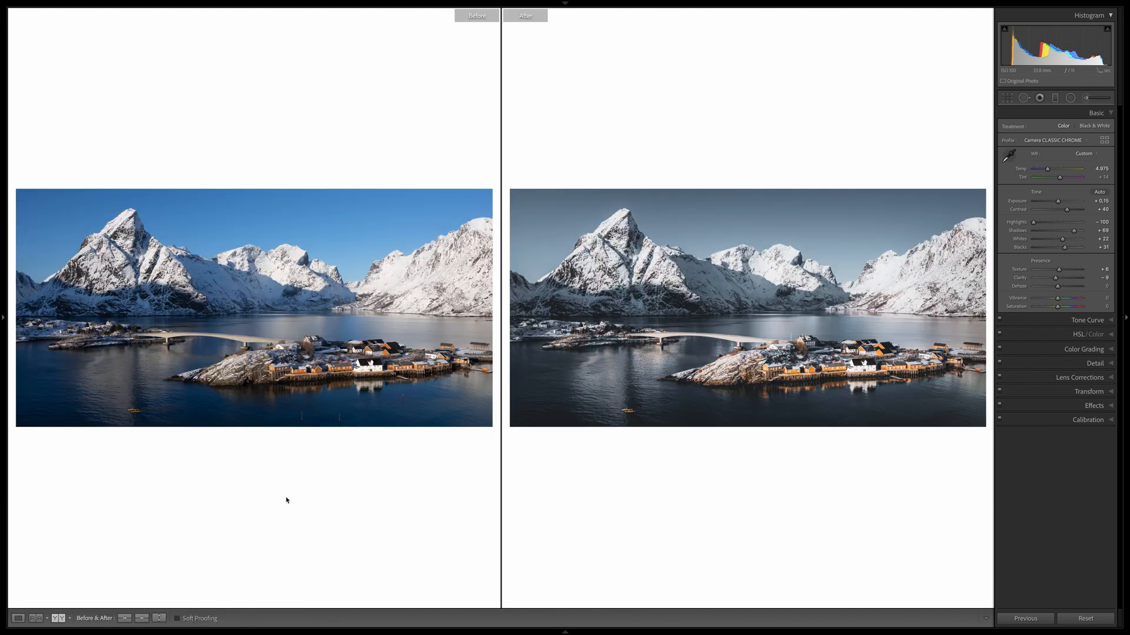
key("Tab")
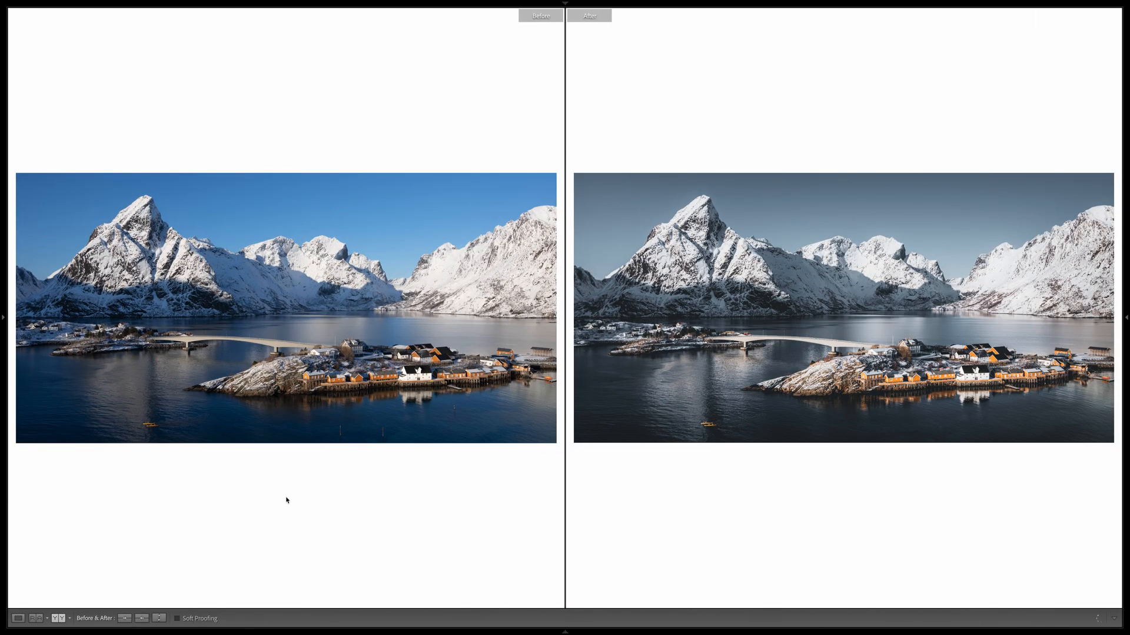